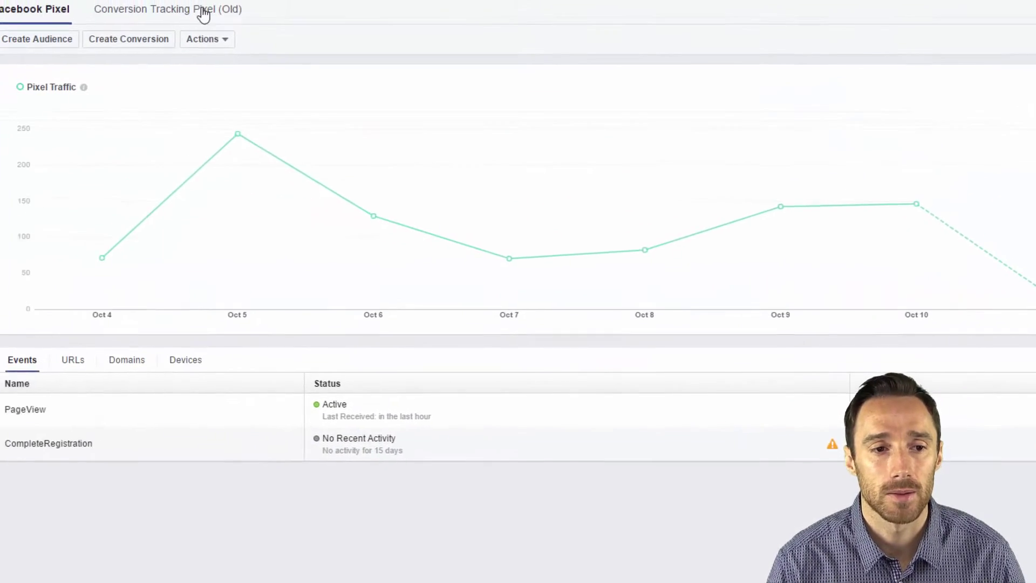
- Copy the Facebook pixel base code from Actions > View Pixel Code in Ads Manager
{"action": "left_click", "coordinate": [240, 43]}
{"action": "left_click", "coordinate": [245, 93]}
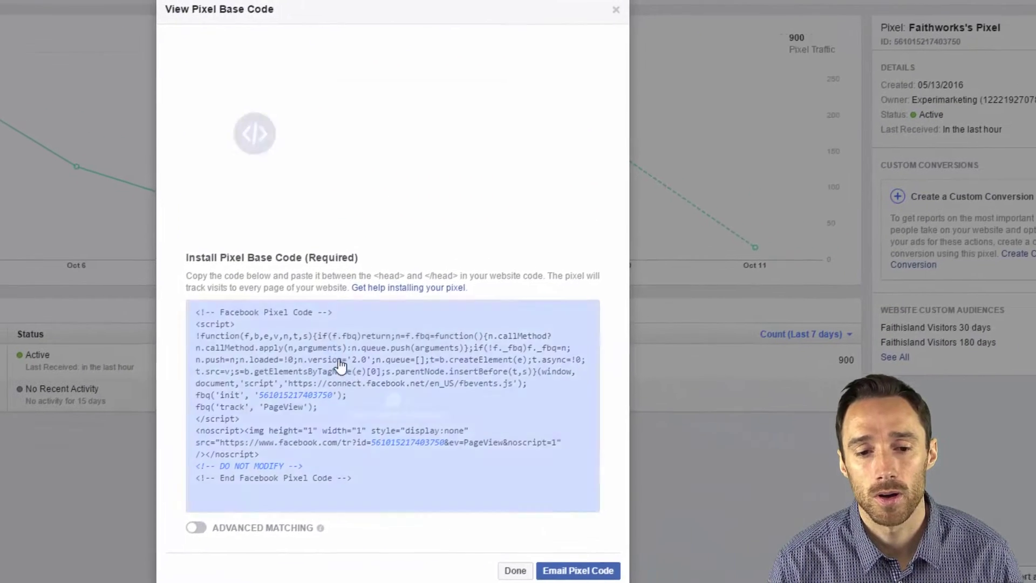
{"action": "left_click", "coordinate": [390, 398]}
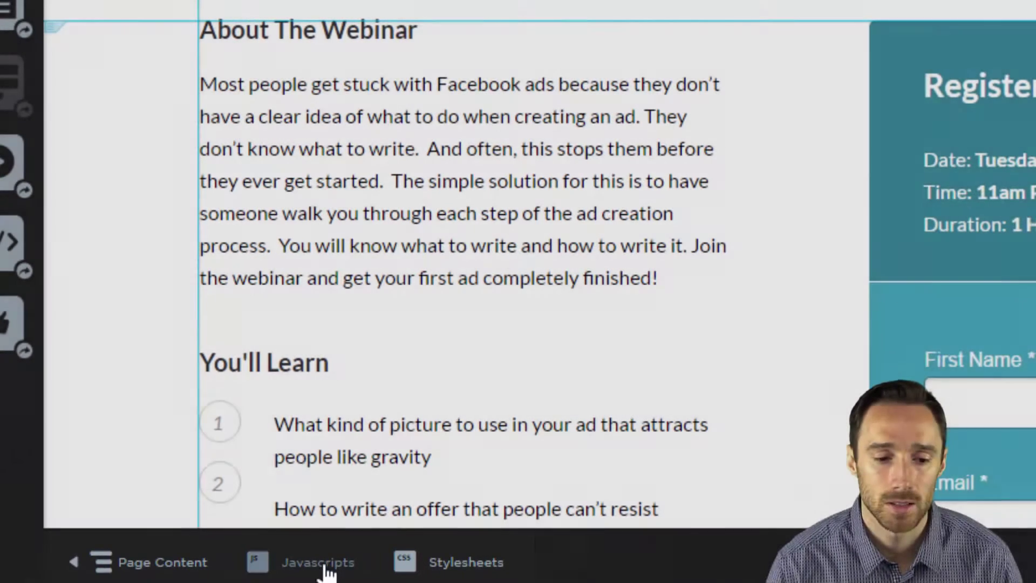
- Paste the pixel base code into a new main-page script placed in the Head, named 'FB Pixel Base'
{"action": "left_click", "coordinate": [324, 563]}
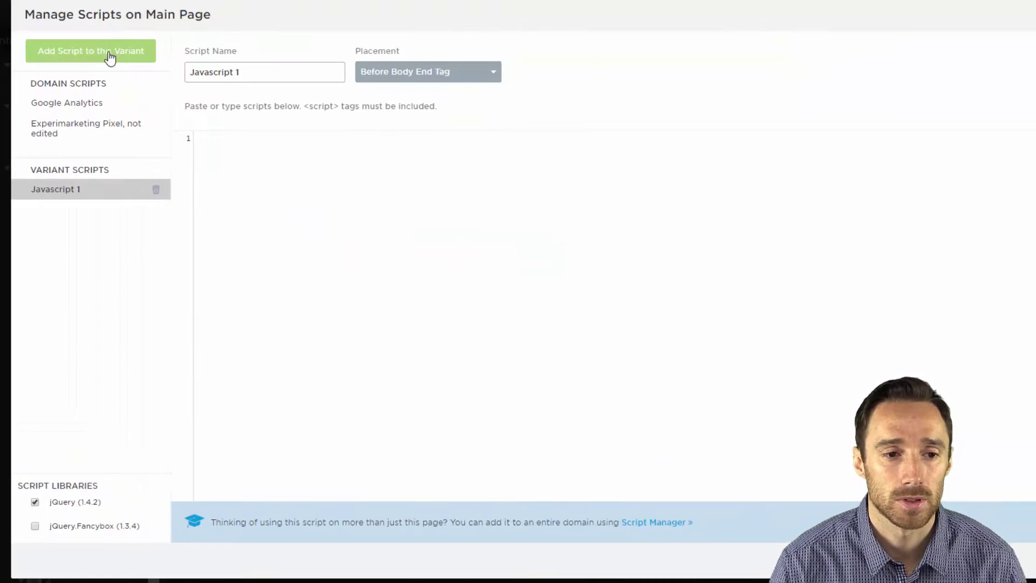
{"action": "key", "text": "ctrl+v"}
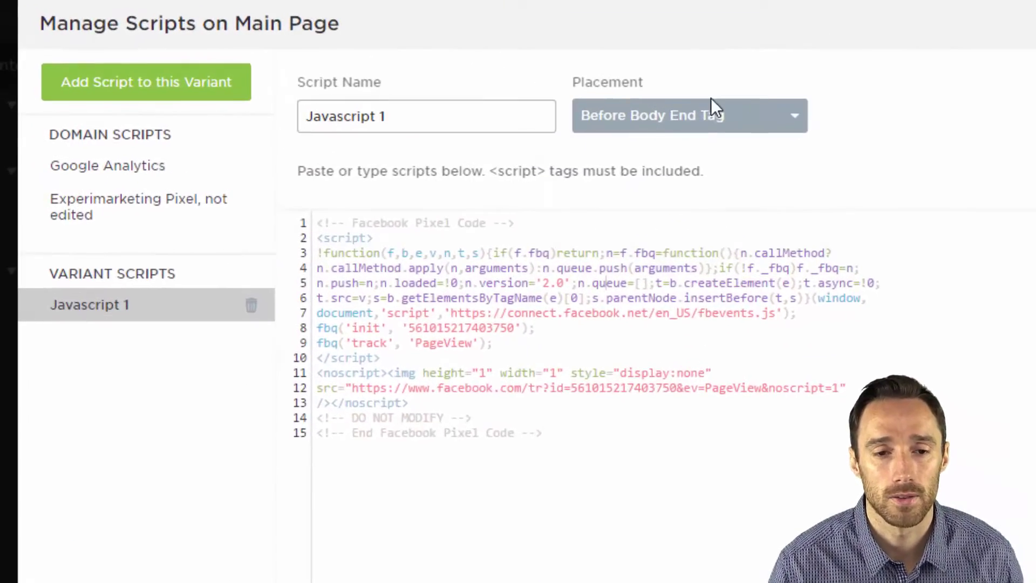
{"action": "left_click", "coordinate": [588, 88]}
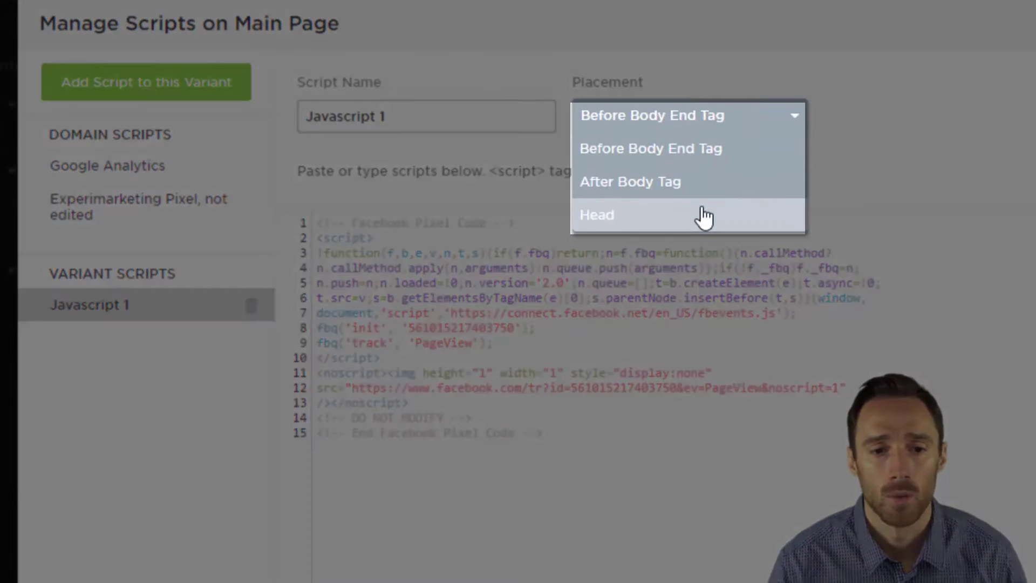
{"action": "left_click", "coordinate": [704, 216]}
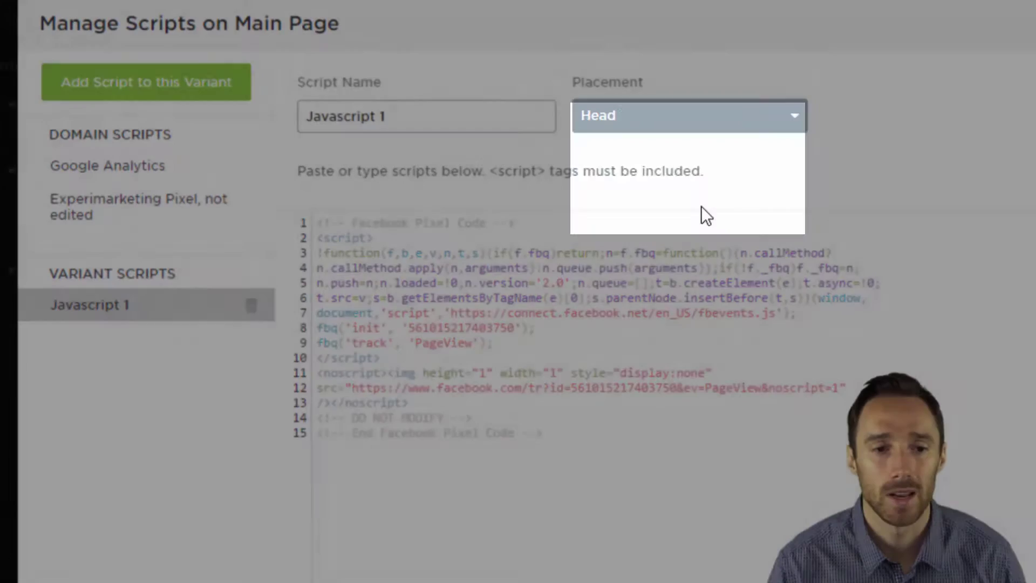
{"action": "left_click", "coordinate": [464, 112]}
{"action": "key", "text": "ctrl+a"}
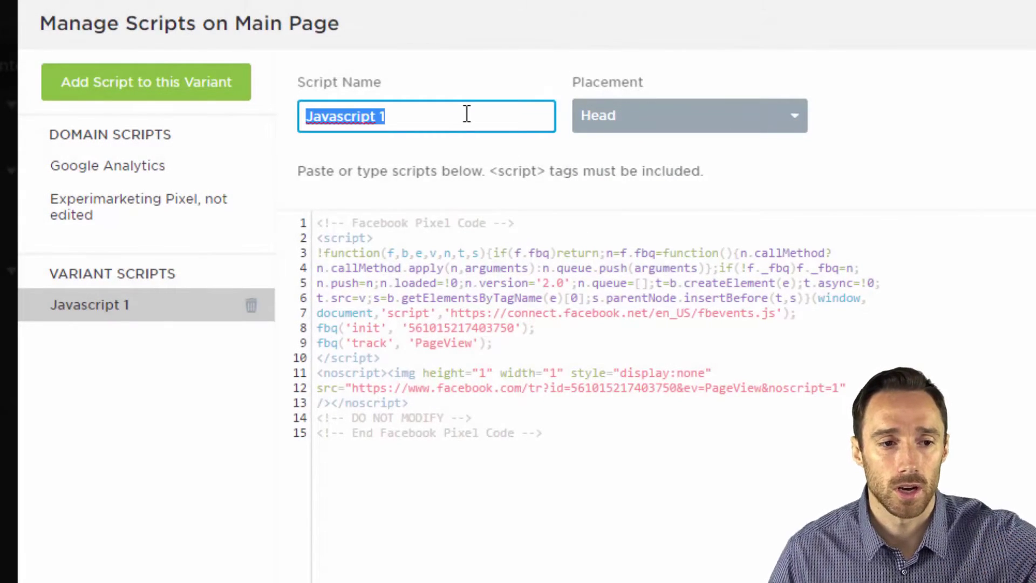
{"action": "type", "text": "FB Pixel Bas"}
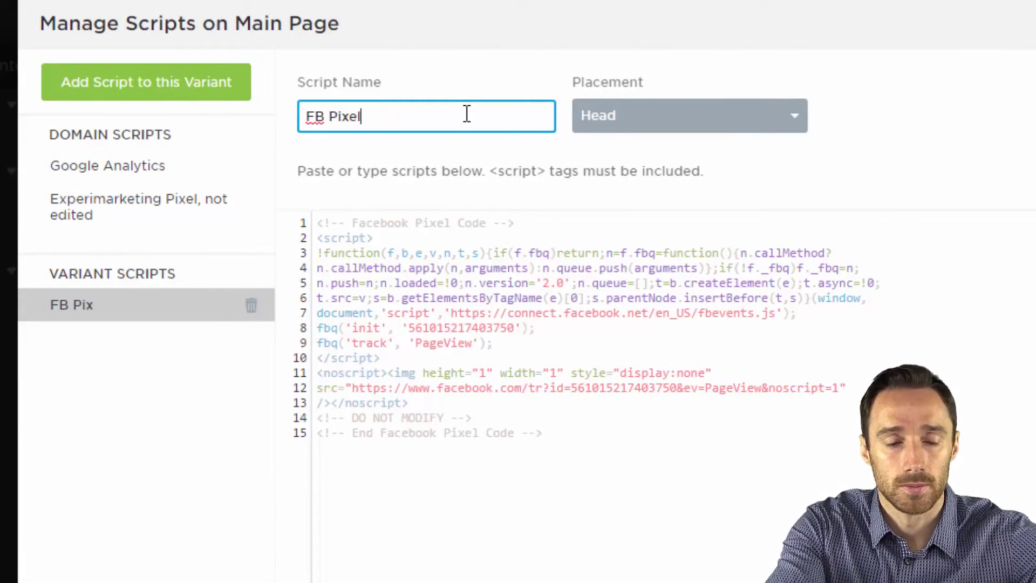
{"action": "type", "text": "e"}
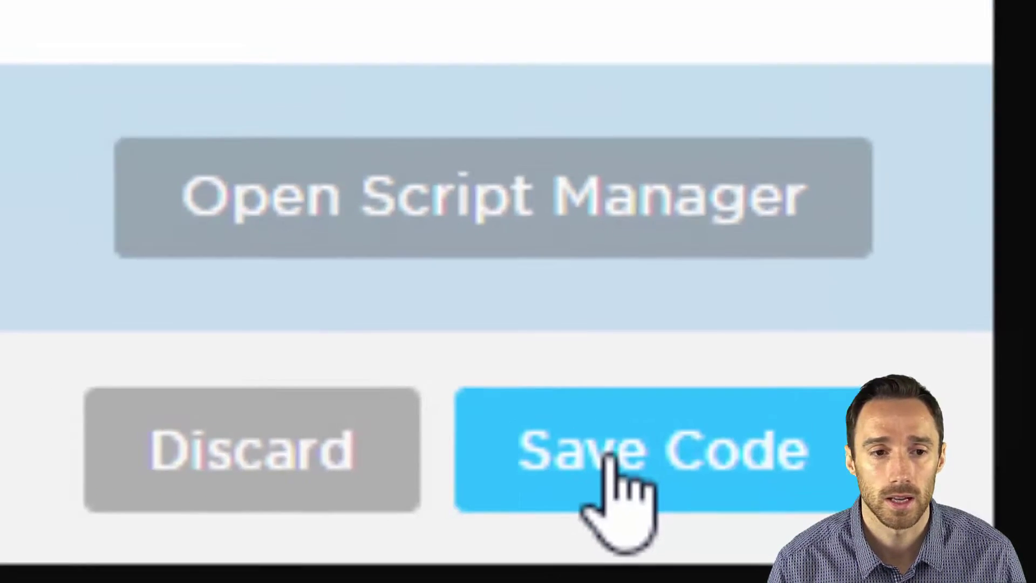
- Save the FB Pixel Base script and select the Save My Seat form button
{"action": "left_click", "coordinate": [532, 467]}
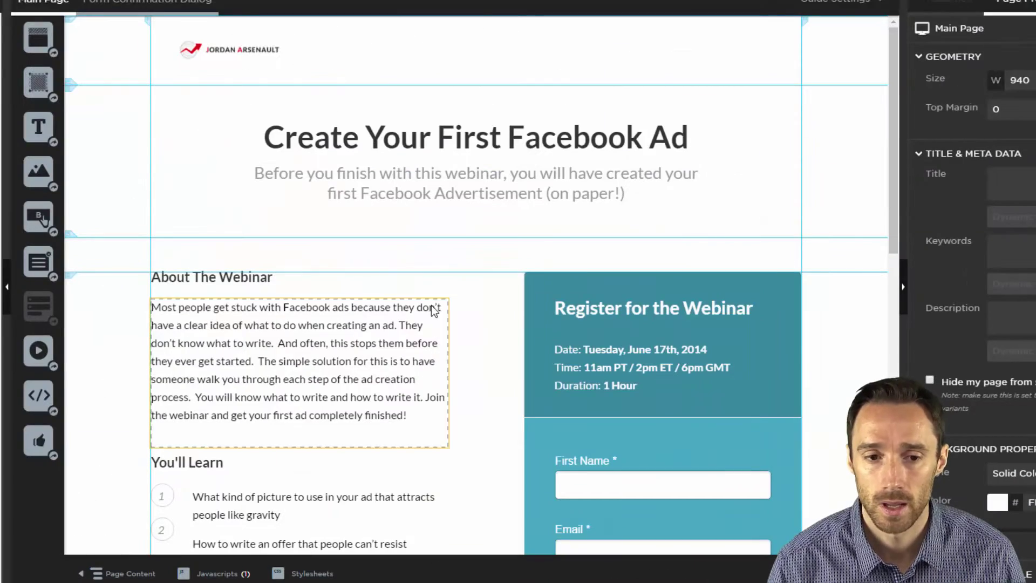
{"action": "scroll", "coordinate": [426, 342], "scroll_direction": "down", "scroll_amount": 8}
{"action": "scroll", "coordinate": [426, 342], "scroll_direction": "up", "scroll_amount": 8}
{"action": "scroll", "coordinate": [586, 348], "scroll_direction": "down", "scroll_amount": 6}
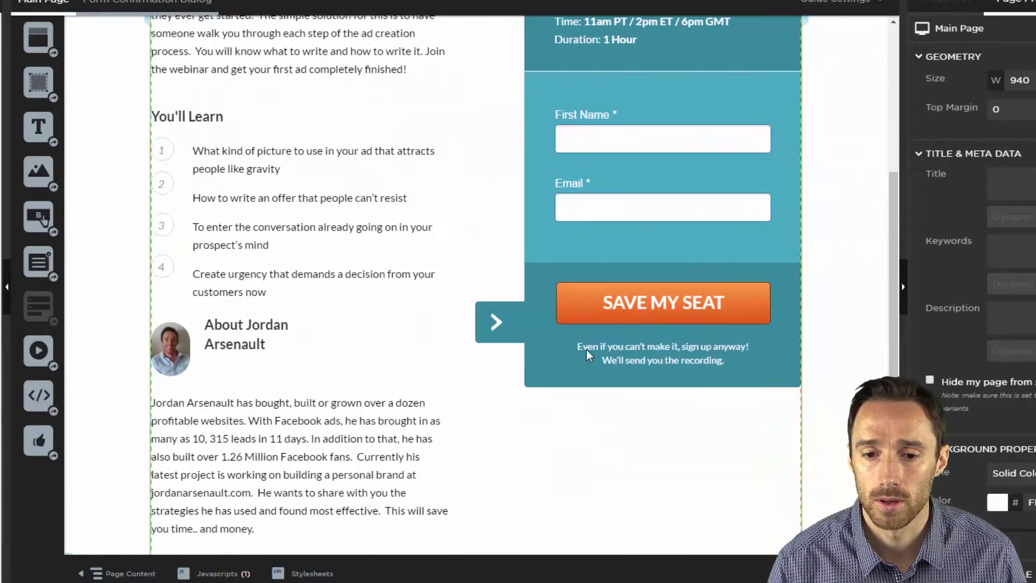
{"action": "left_click", "coordinate": [686, 303]}
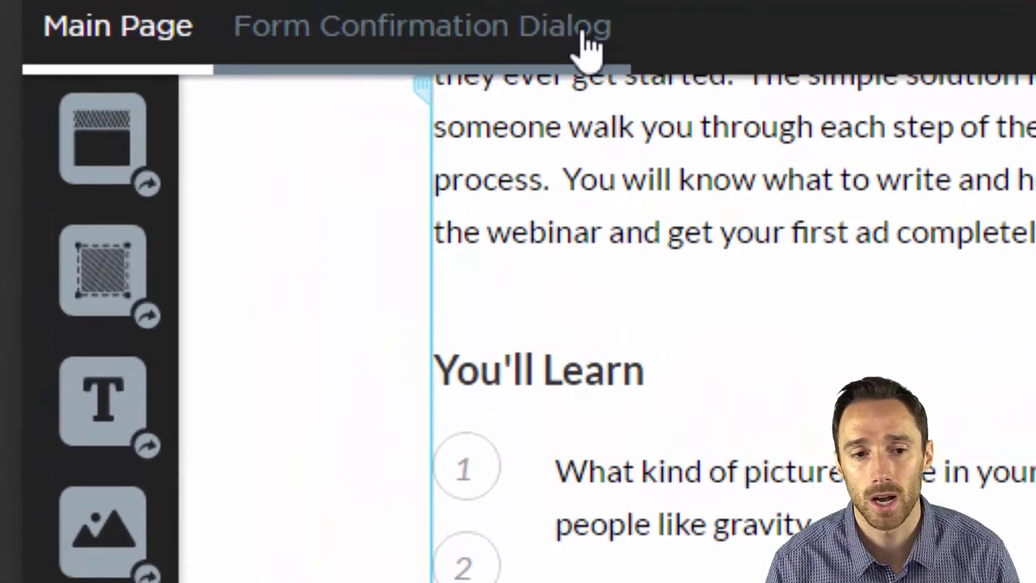
- Switch to the Form Confirmation Dialog and bring up its Javascripts list
{"action": "left_click", "coordinate": [586, 33]}
{"action": "left_click", "coordinate": [491, 143]}
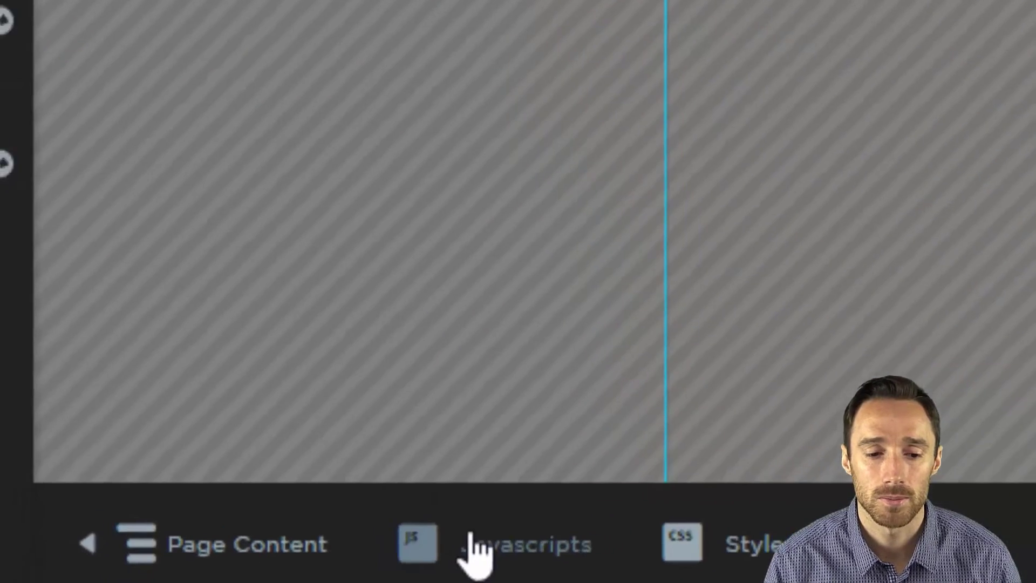
{"action": "left_click", "coordinate": [475, 550]}
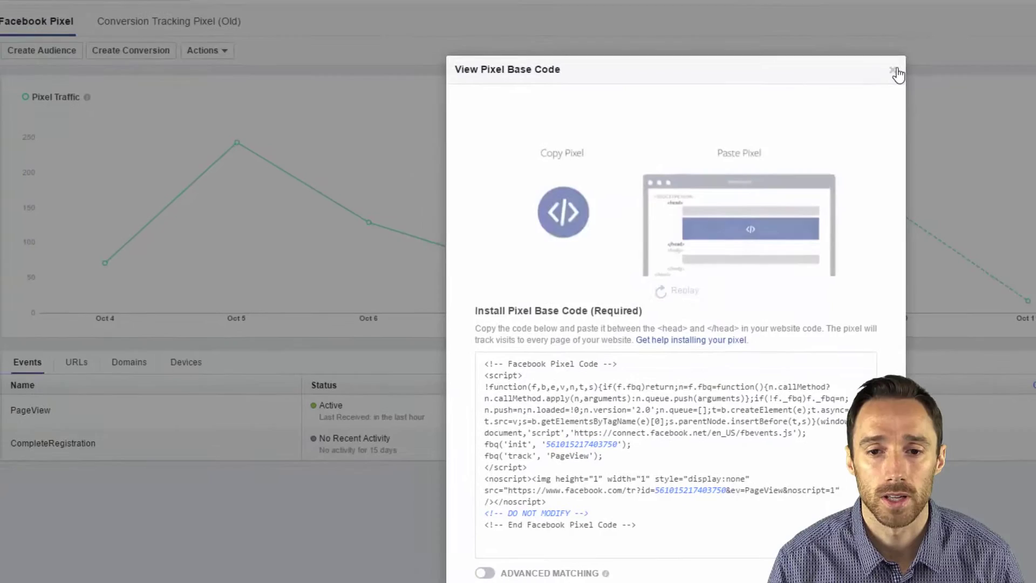
- Close the base code view and show the full list of standard event conversion codes
{"action": "left_click", "coordinate": [857, 81]}
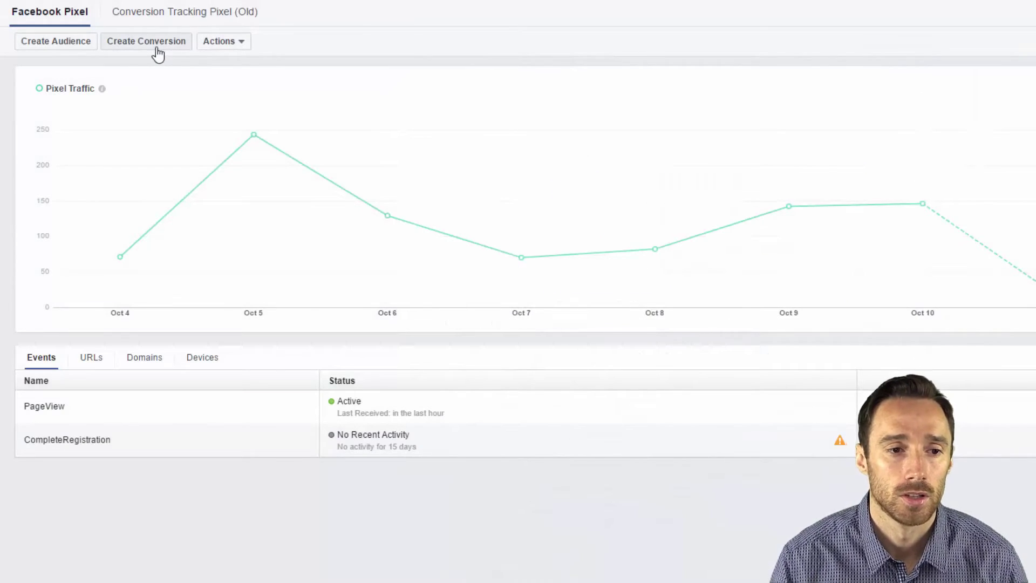
{"action": "left_click", "coordinate": [158, 53]}
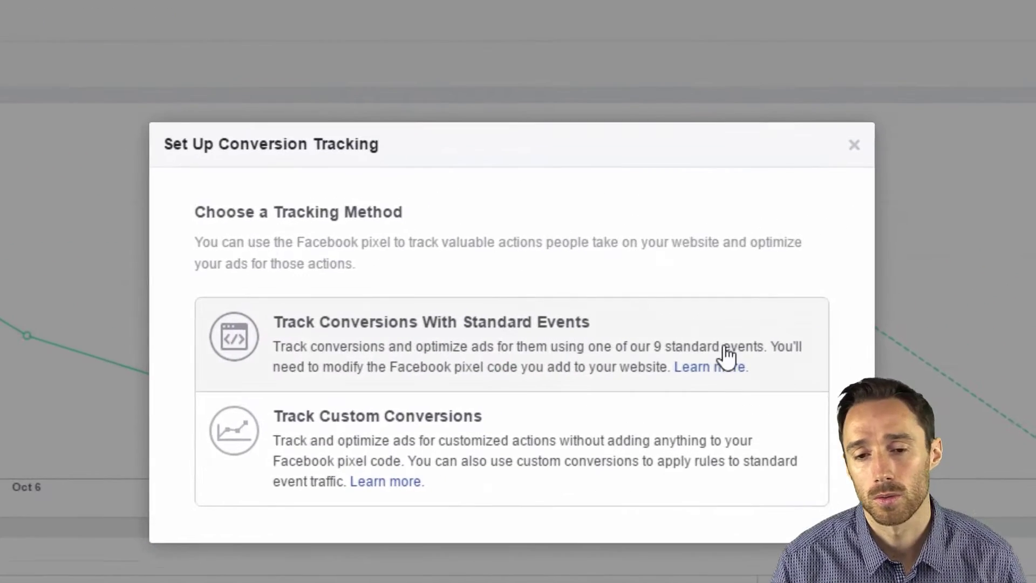
{"action": "left_click", "coordinate": [728, 356]}
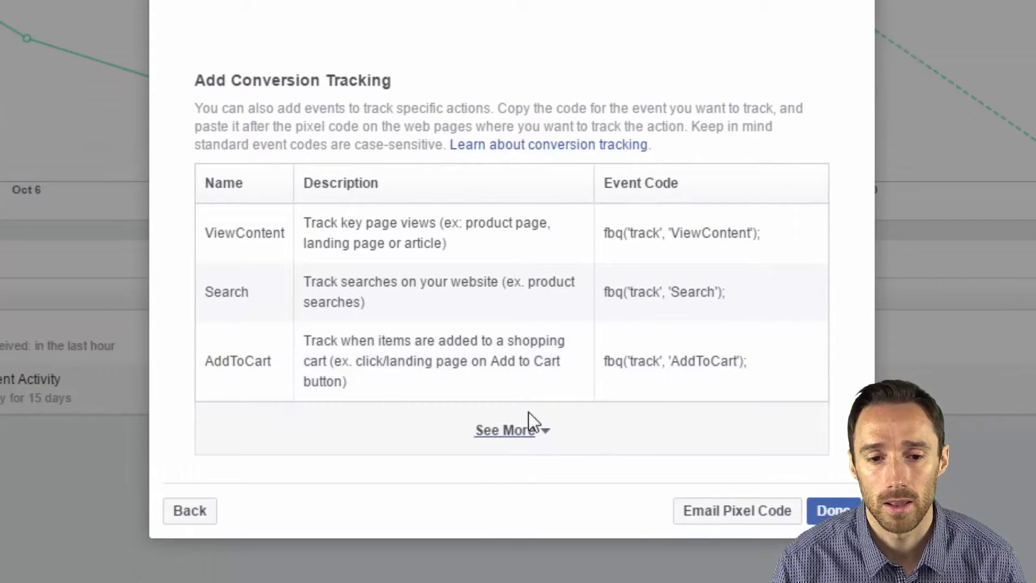
{"action": "left_click", "coordinate": [529, 421]}
- Copy the CompleteRegistration event code fbq('track', 'CompleteRegistration');
{"action": "scroll", "coordinate": [853, 119], "scroll_direction": "down", "scroll_amount": 6}
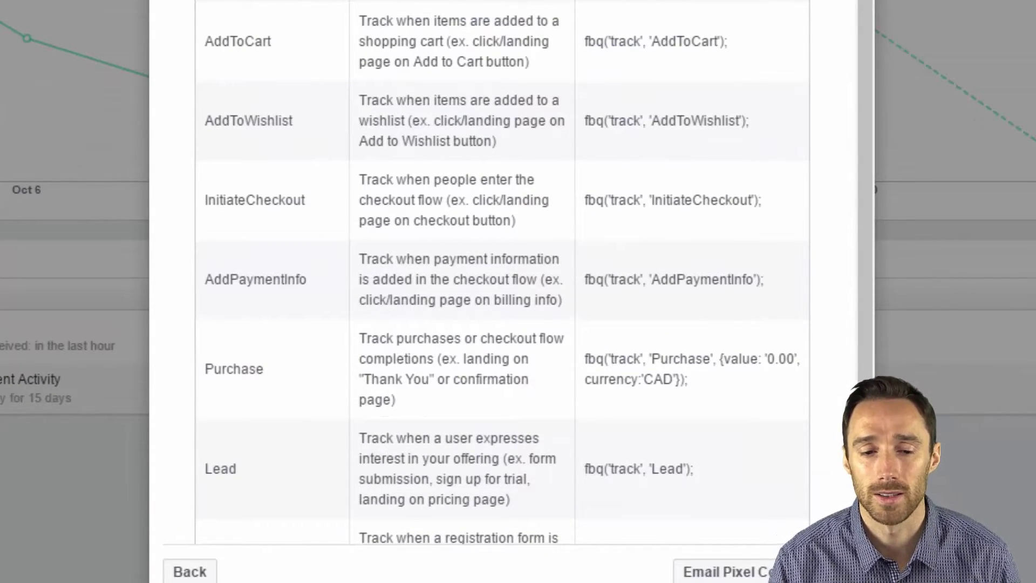
{"action": "scroll", "coordinate": [696, 392], "scroll_direction": "down", "scroll_amount": 2}
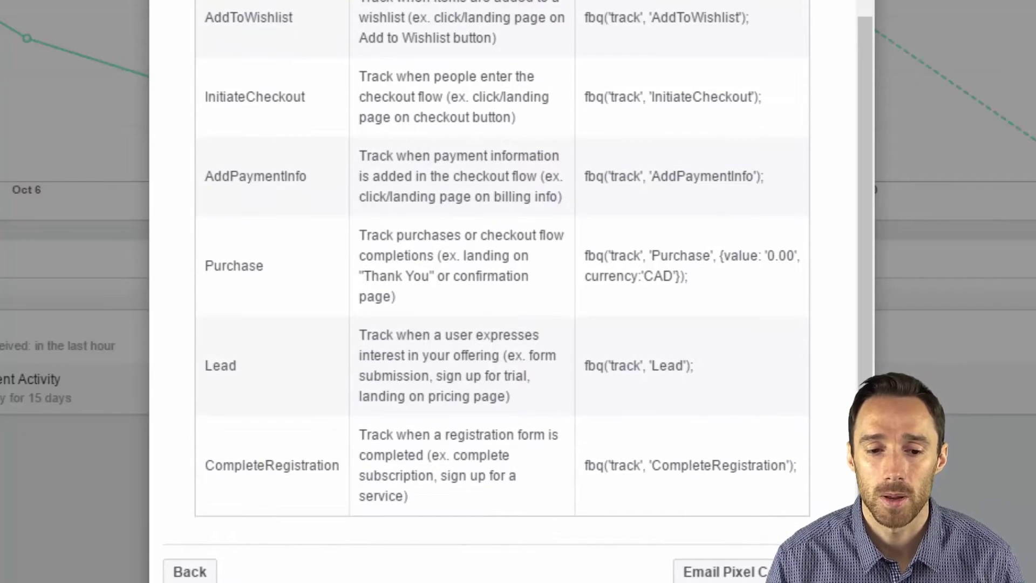
{"action": "triple_click", "coordinate": [677, 467]}
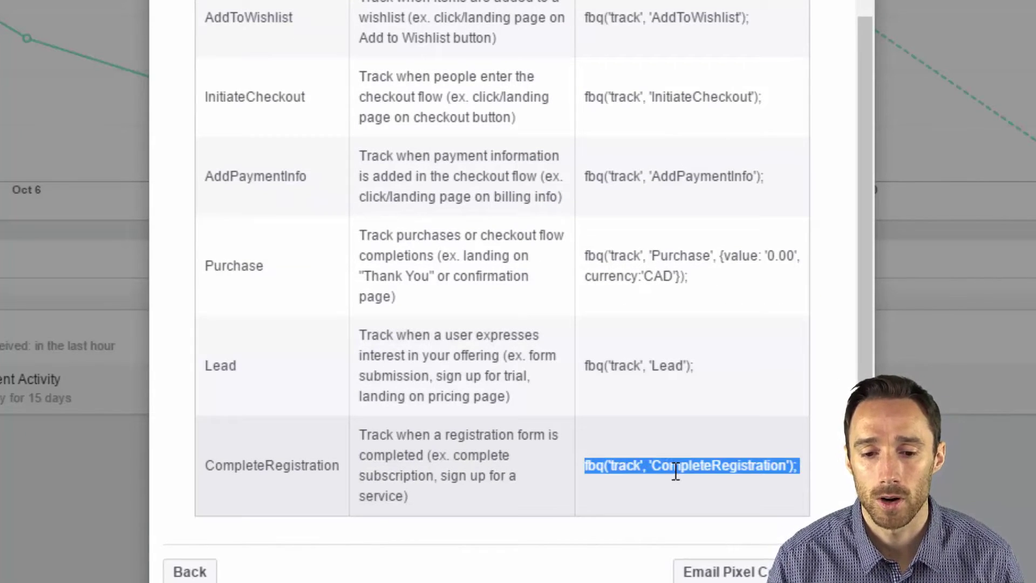
{"action": "right_click", "coordinate": [694, 468]}
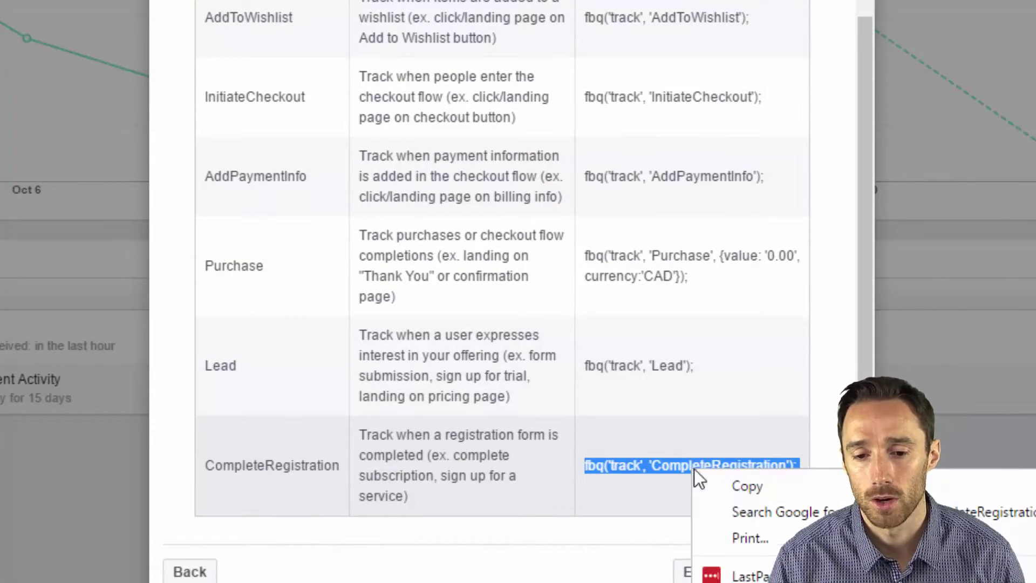
{"action": "left_click", "coordinate": [745, 488]}
- Show the Email Pixel Code instructions and highlight the note about the <script> tag
{"action": "scroll", "coordinate": [517, 471], "scroll_direction": "up", "scroll_amount": 8}
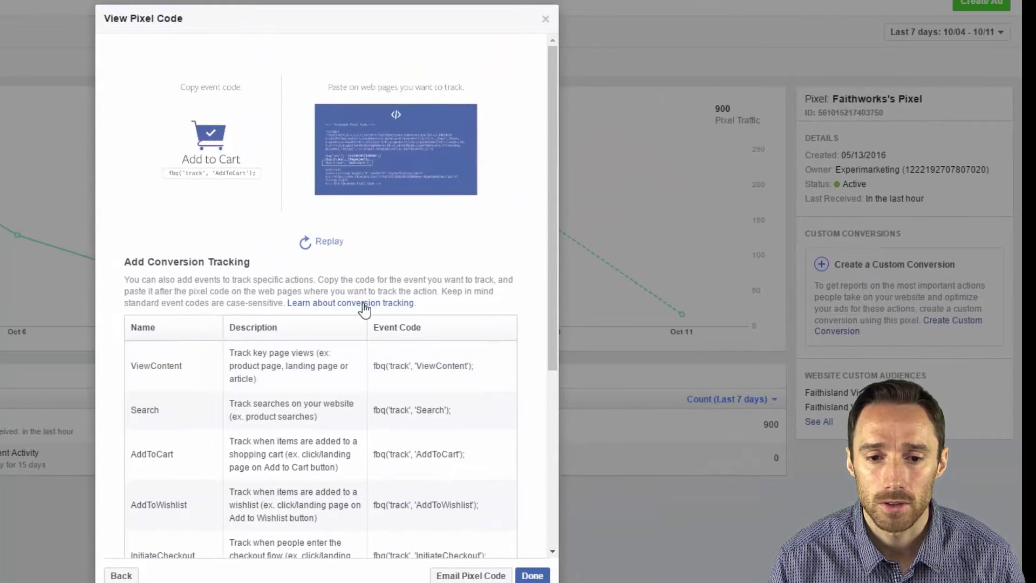
{"action": "scroll", "coordinate": [326, 282], "scroll_direction": "down", "scroll_amount": 5}
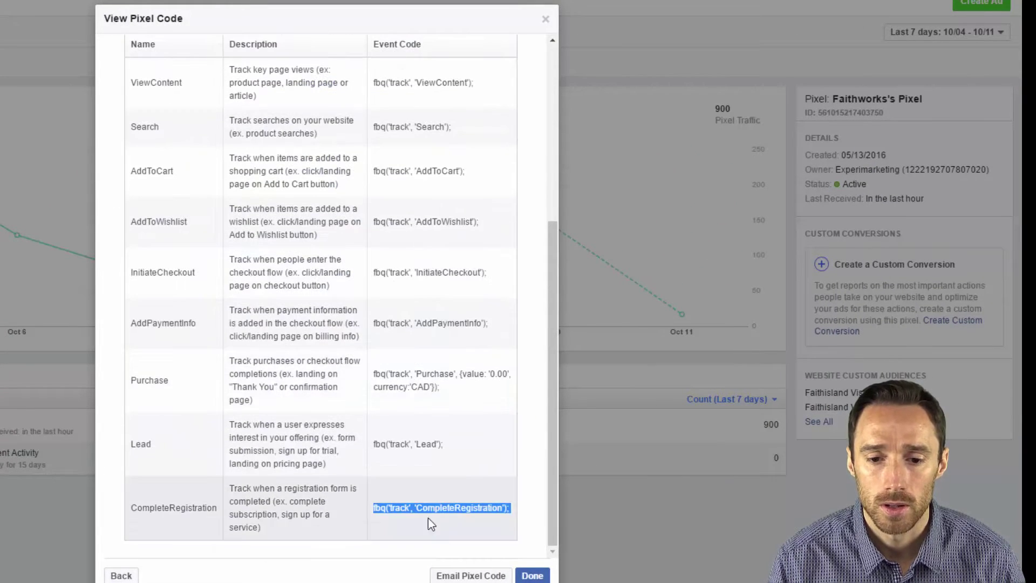
{"action": "left_click", "coordinate": [485, 575]}
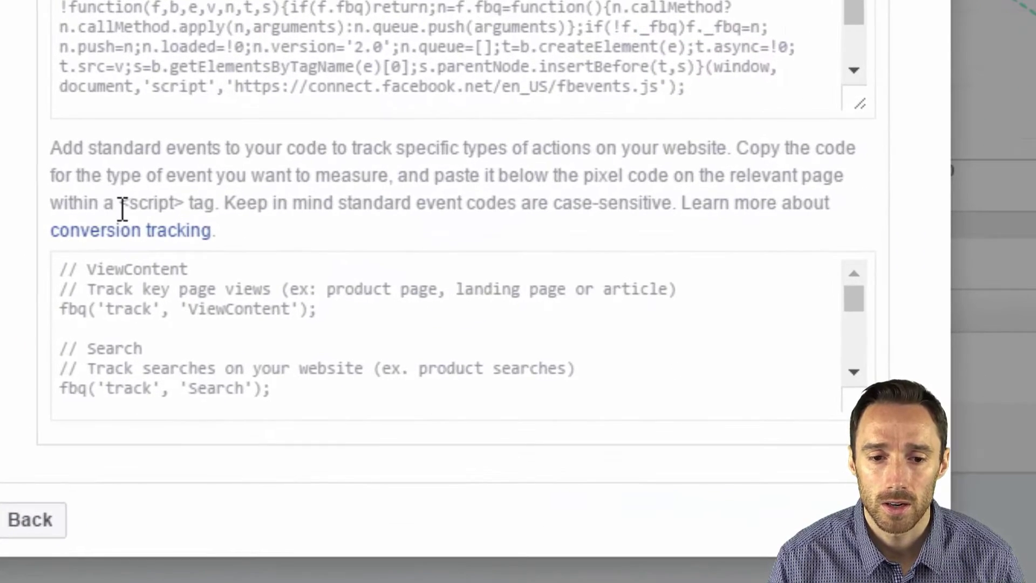
{"action": "left_click_drag", "start_coordinate": [156, 346], "coordinate": [210, 340]}
{"action": "left_click_drag", "start_coordinate": [219, 186], "coordinate": [101, 201]}
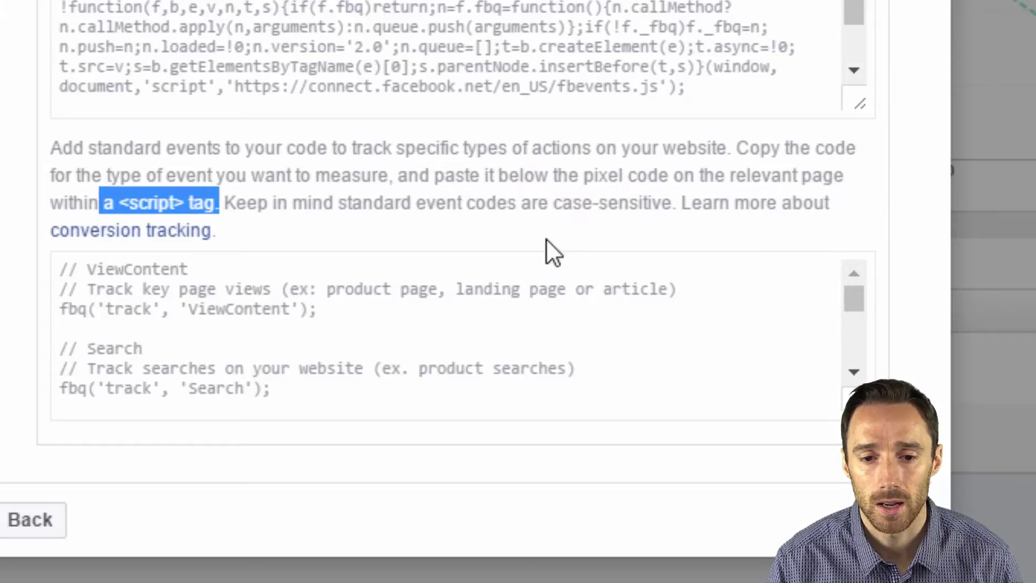
- Scroll down to the standard event code box and select all of its code
{"action": "left_click", "coordinate": [605, 350]}
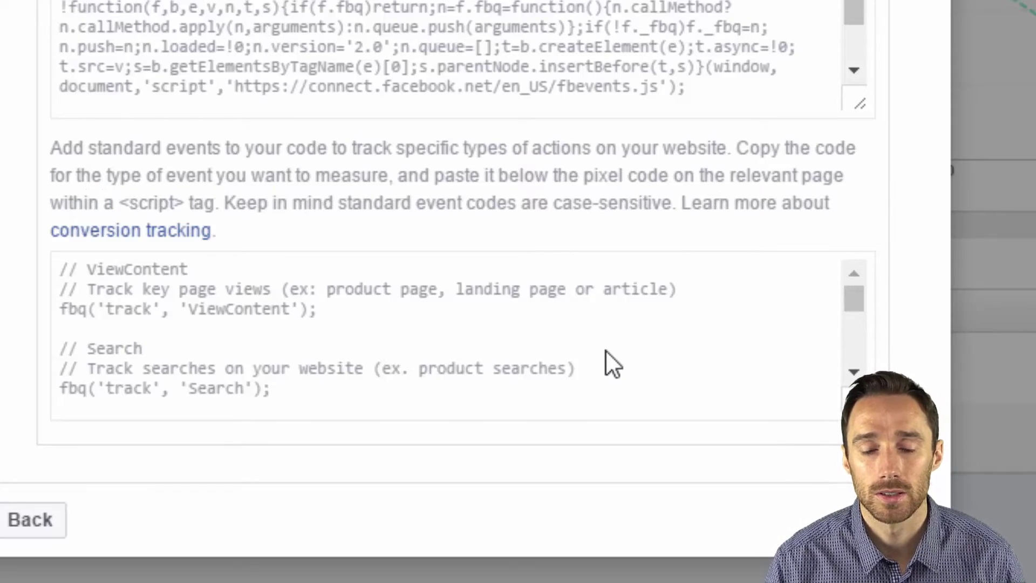
{"action": "scroll", "coordinate": [605, 349], "scroll_direction": "down", "scroll_amount": 6}
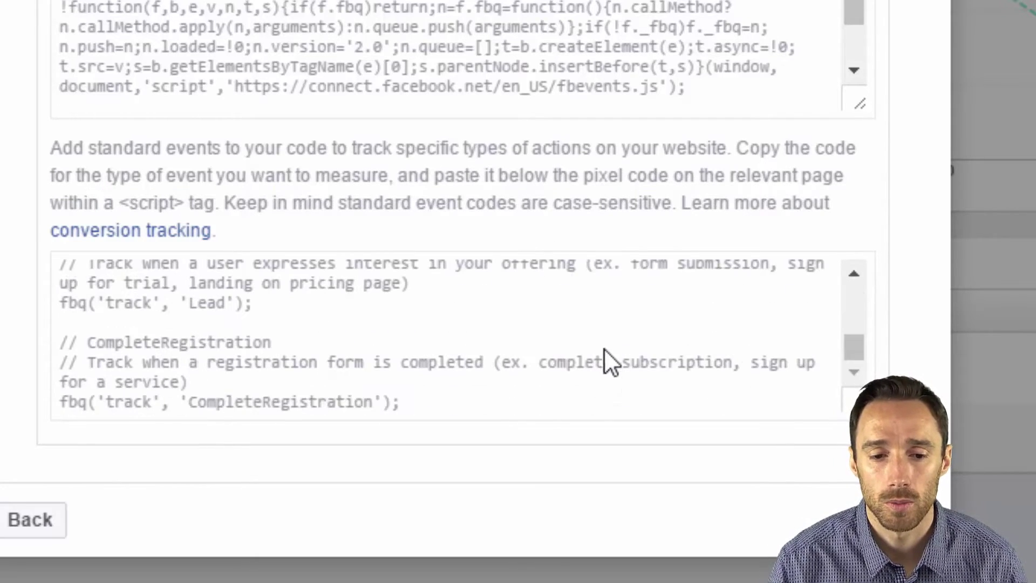
{"action": "left_click", "coordinate": [261, 397]}
- Paste the pixel base code into the confirmation dialog's new script
{"action": "left_click", "coordinate": [271, 405]}
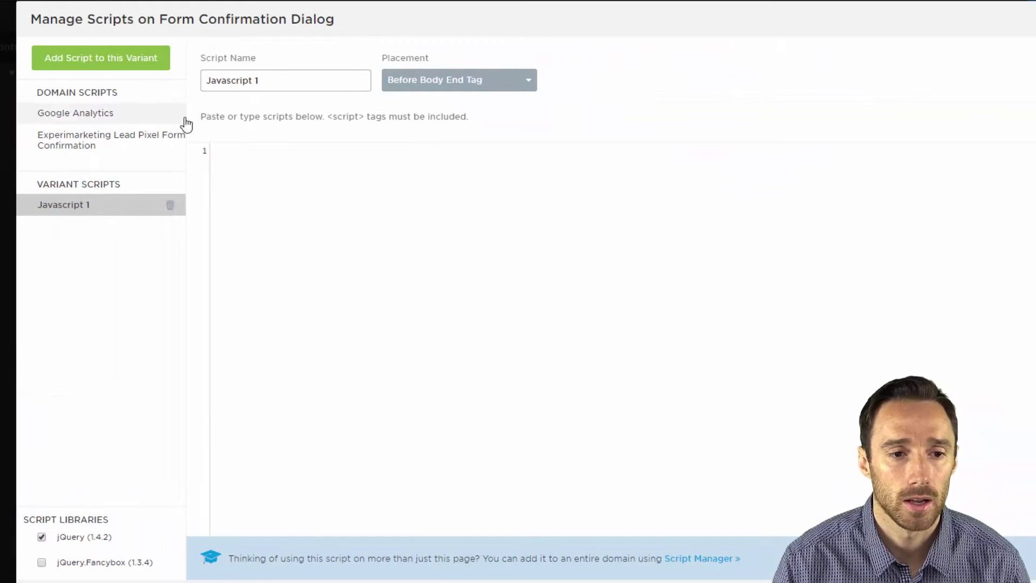
{"action": "double_click", "coordinate": [279, 78]}
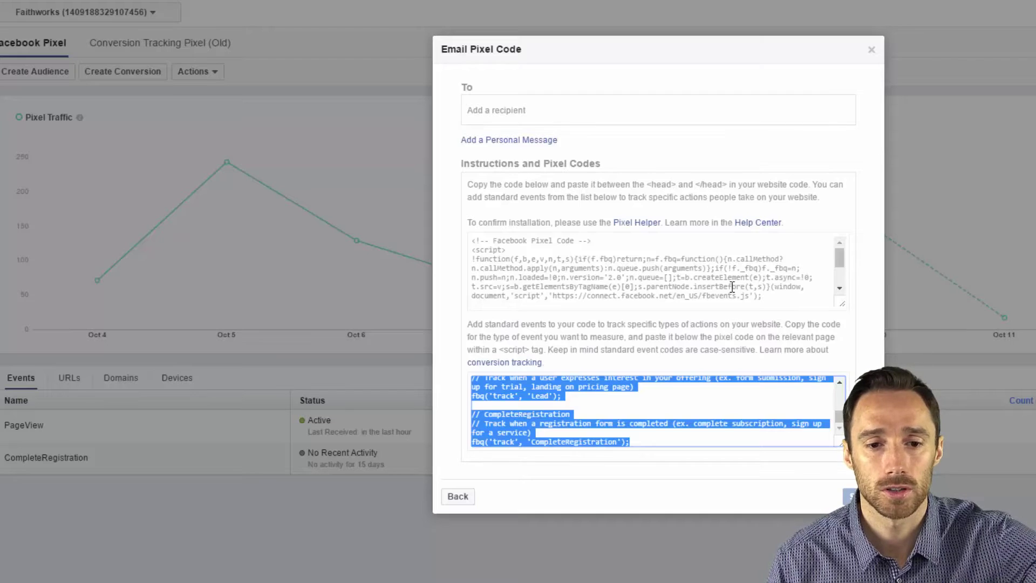
{"action": "left_click", "coordinate": [673, 267]}
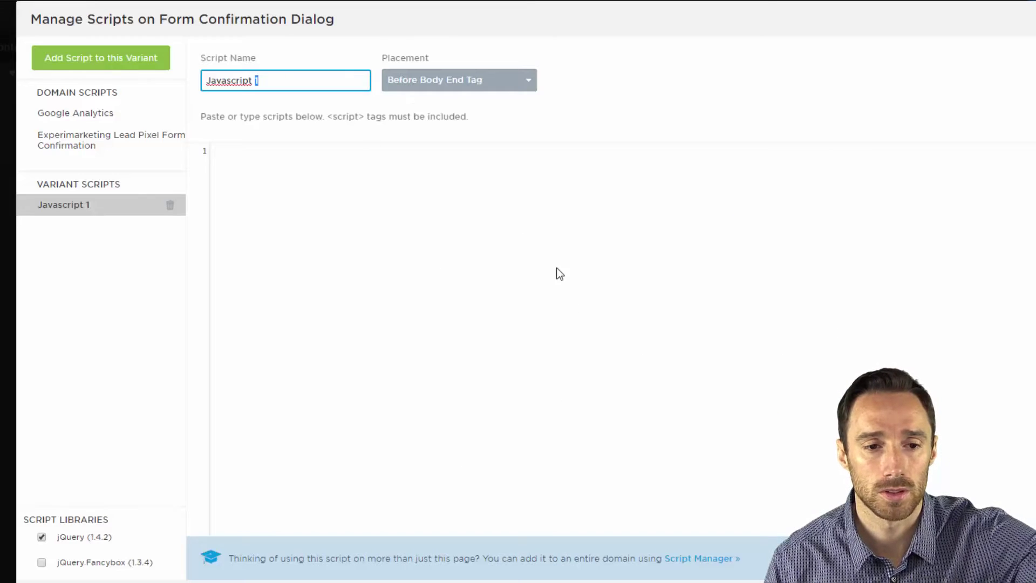
{"action": "left_click", "coordinate": [556, 268]}
{"action": "key", "text": "ctrl+v"}
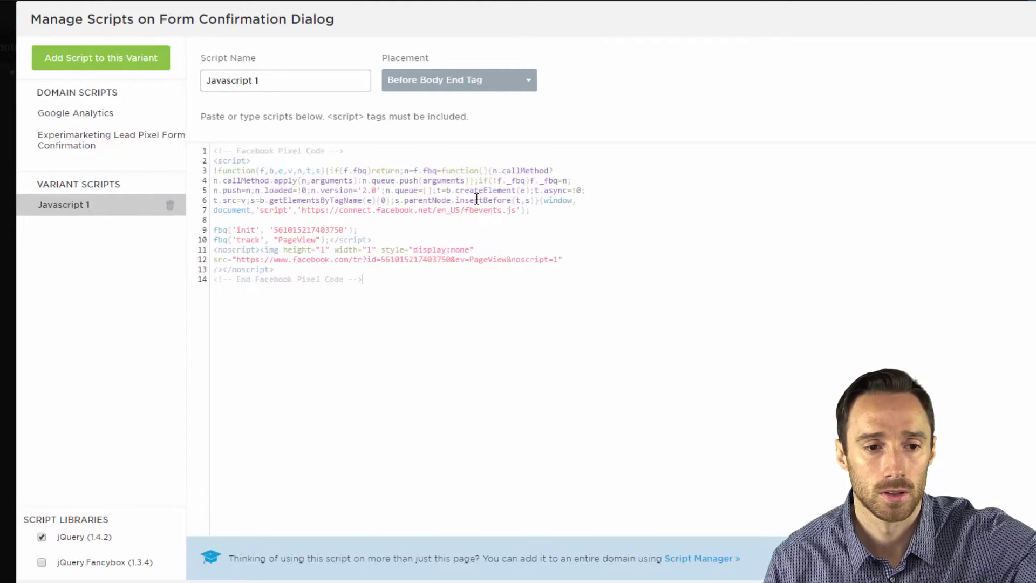
- Name the script 'FB Conversion Complete Registration' and place it in the Head
{"action": "triple_click", "coordinate": [329, 78]}
{"action": "type", "text": "FB Con"}
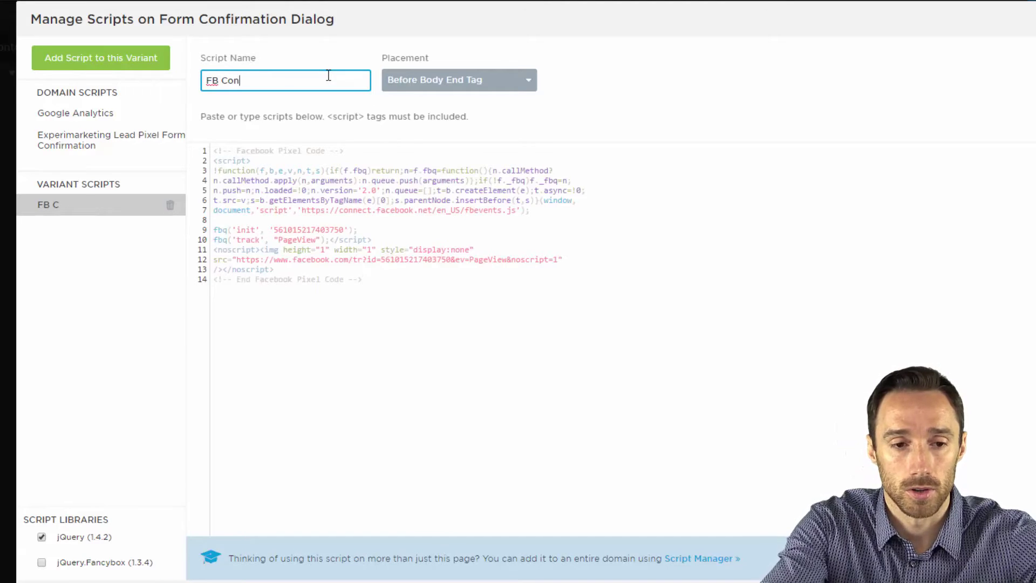
{"action": "type", "text": "version Complete"}
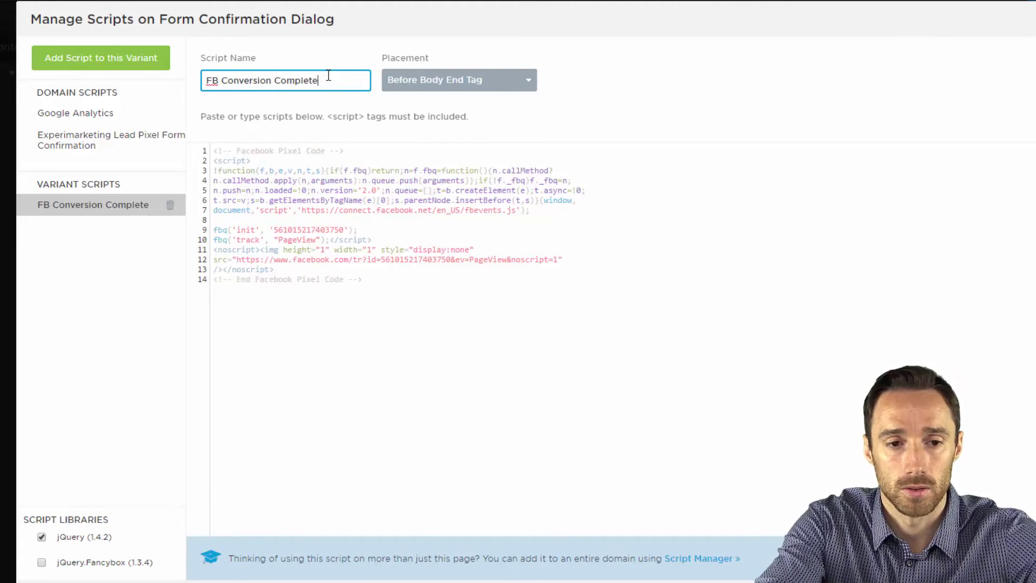
{"action": "type", "text": " Registration"}
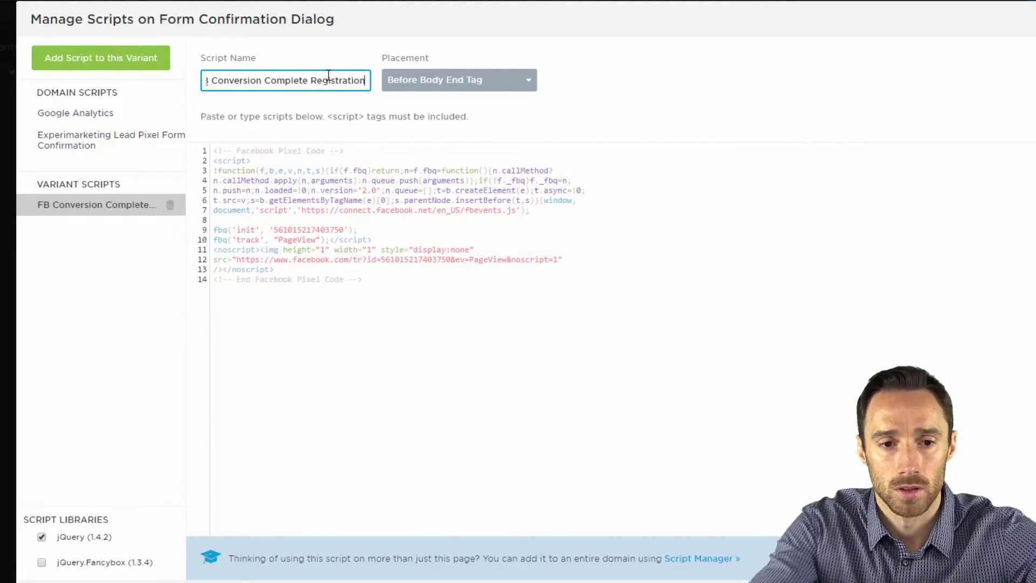
{"action": "left_click", "coordinate": [478, 84]}
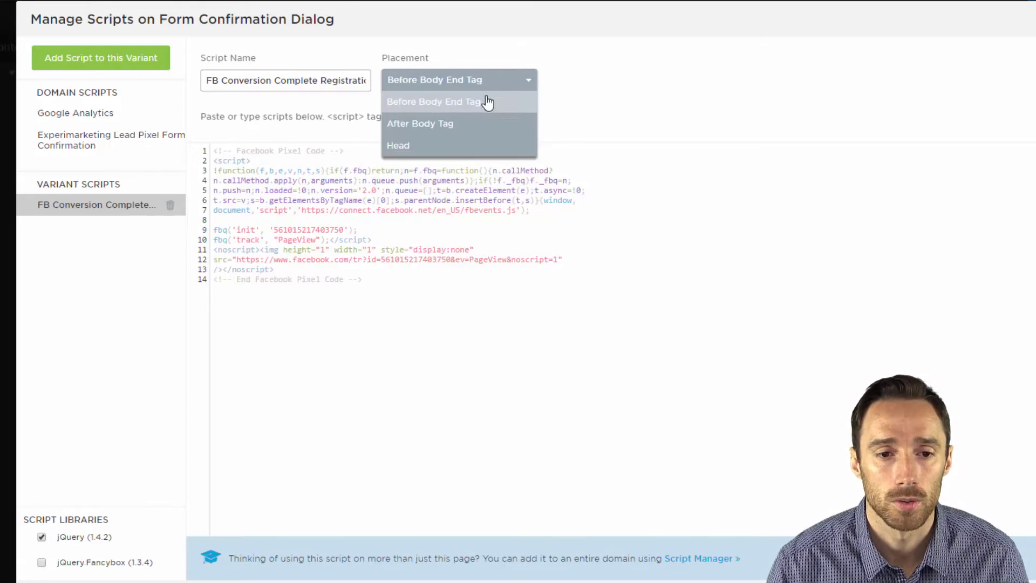
{"action": "left_click", "coordinate": [477, 145]}
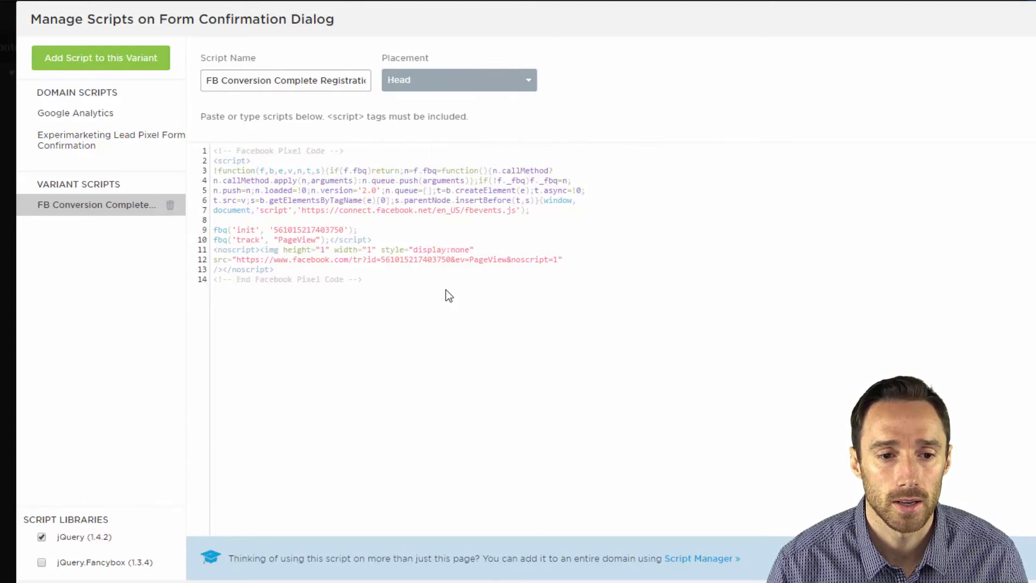
- Add an empty <script></script> block on new lines below the pixel code
{"action": "left_click", "coordinate": [386, 298]}
{"action": "key", "text": "Return"}
{"action": "key", "text": "Return"}
{"action": "type", "text": "<sc"}
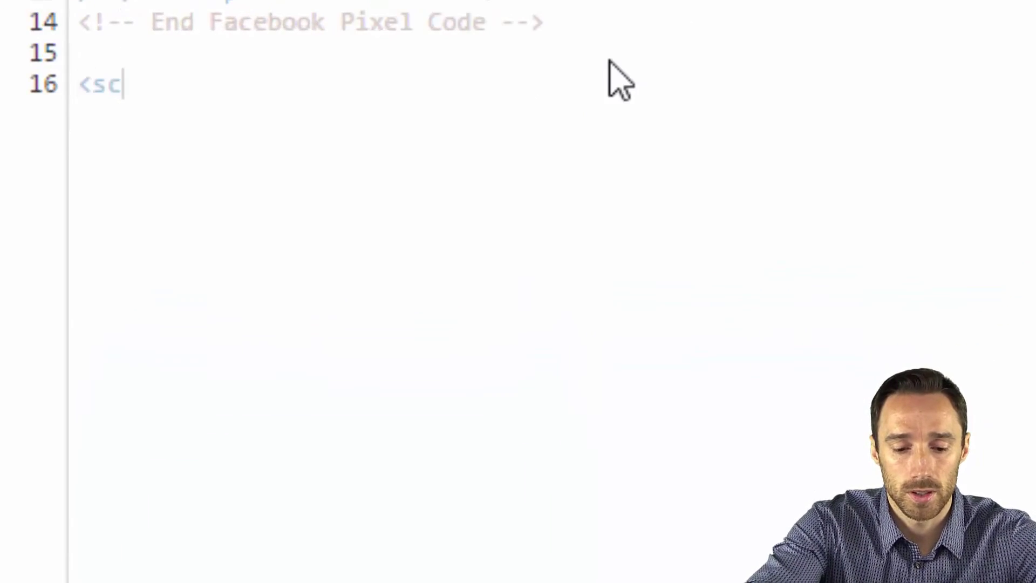
{"action": "type", "text": "ript>"}
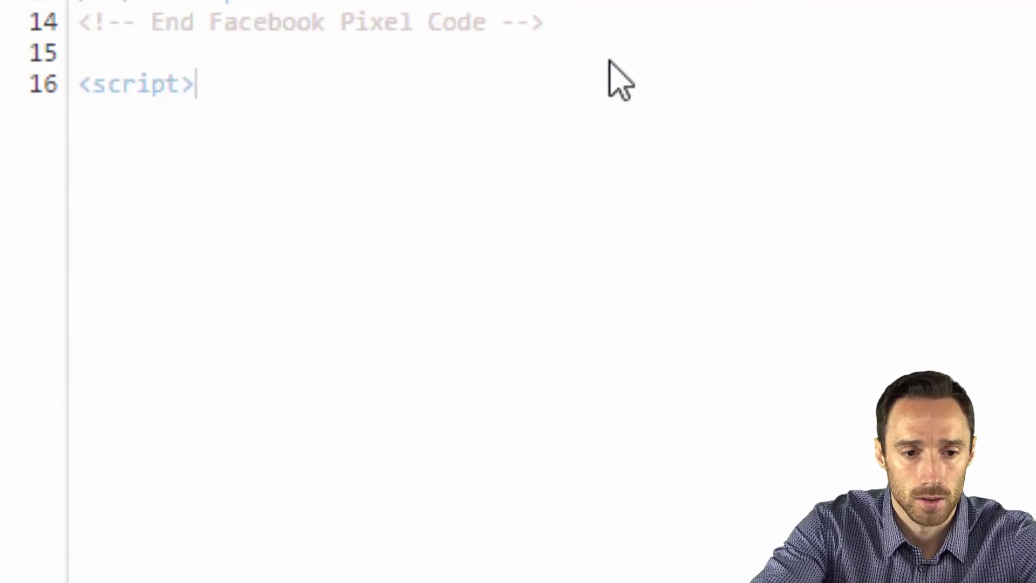
{"action": "type", "text": "</"}
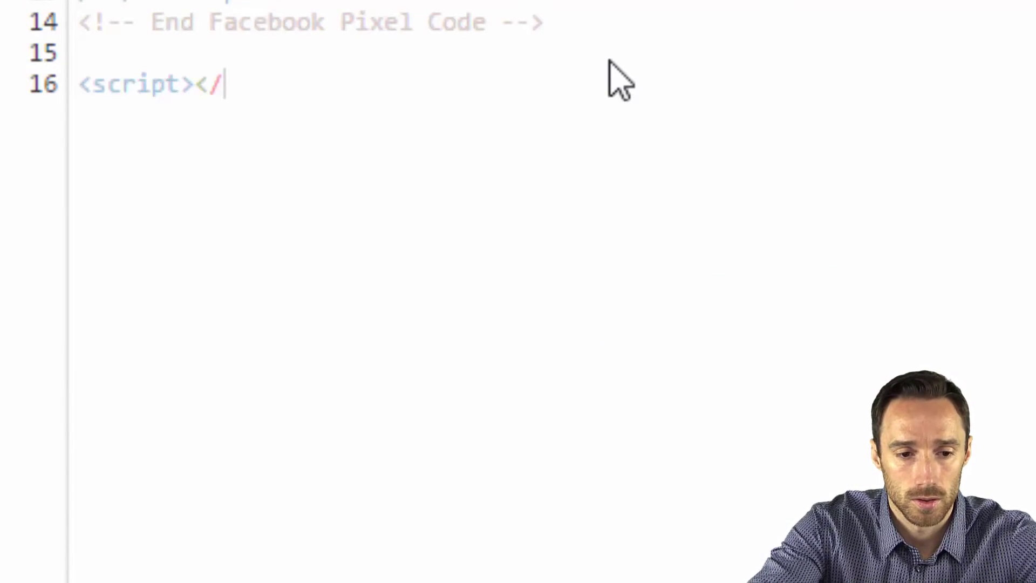
{"action": "key", "text": "BackSpace"}
{"action": "key", "text": "BackSpace"}
{"action": "key", "text": "Return"}
{"action": "key", "text": "Return"}
{"action": "type", "text": "S"}
{"action": "key", "text": "BackSpace"}
{"action": "type", "text": ","}
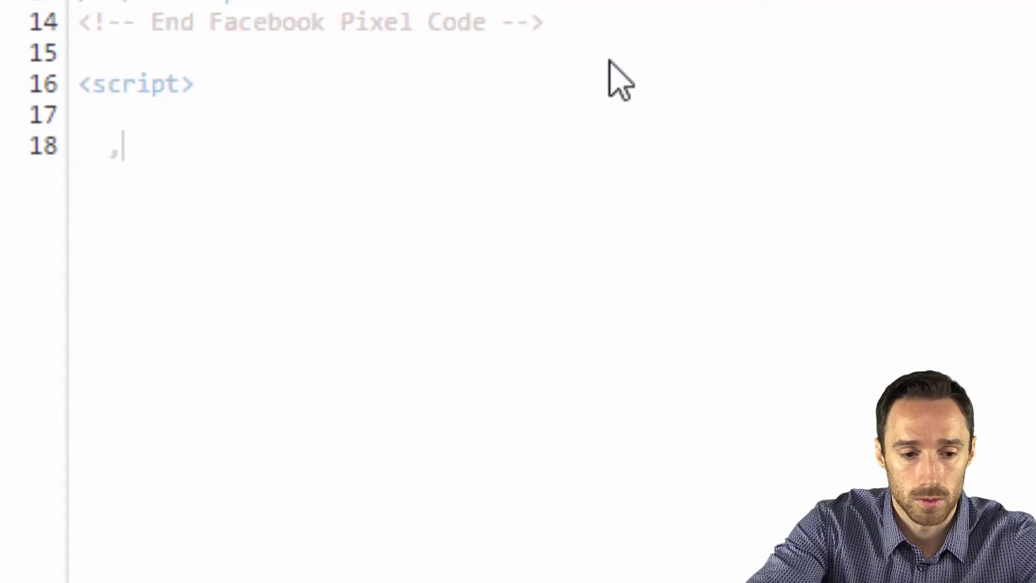
{"action": "key", "text": "BackSpace"}
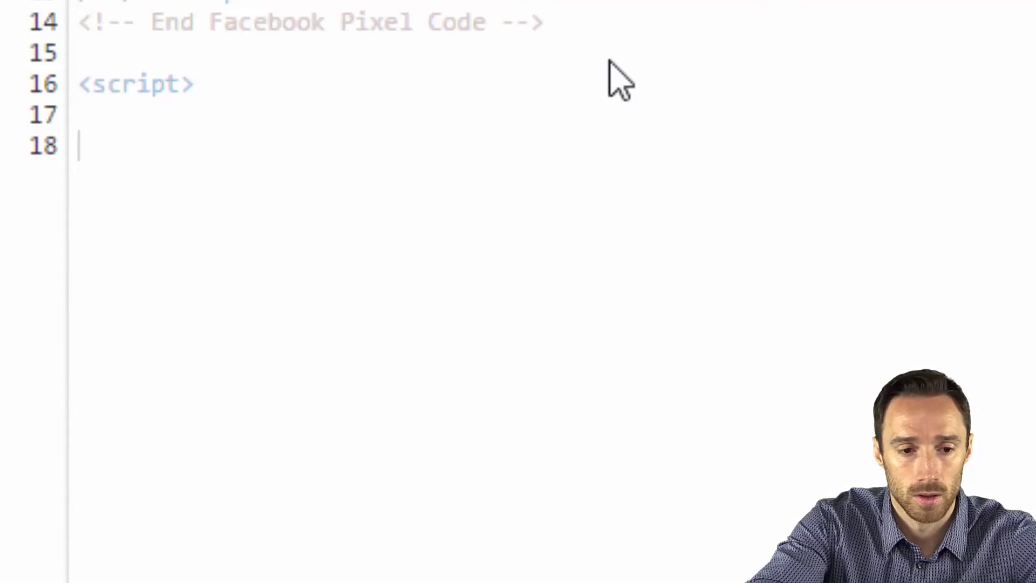
{"action": "type", "text": "</script>"}
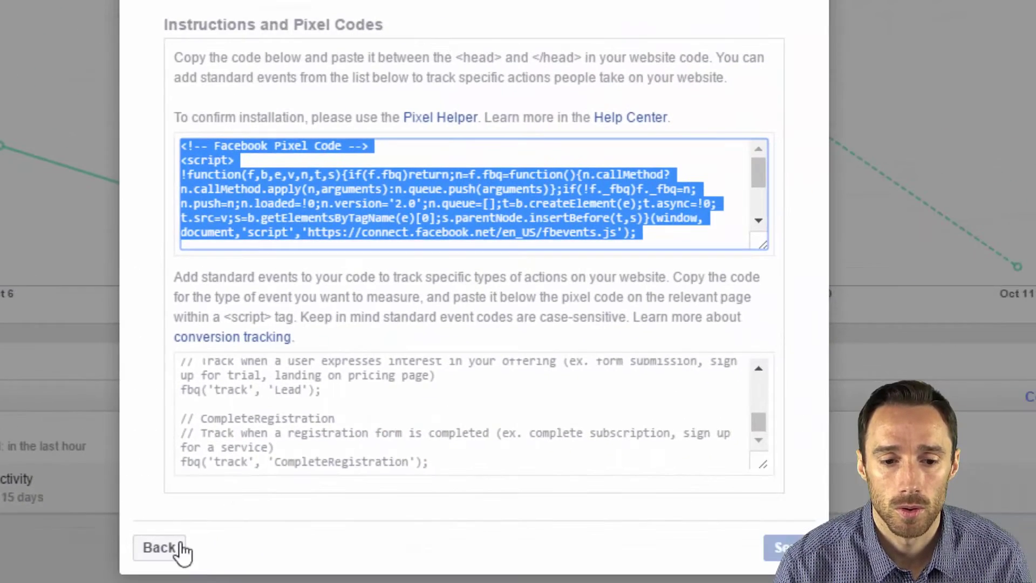
- Paste fbq('track', 'CompleteRegistration'); from Facebook's event table between the new script tags
{"action": "left_click", "coordinate": [320, 576]}
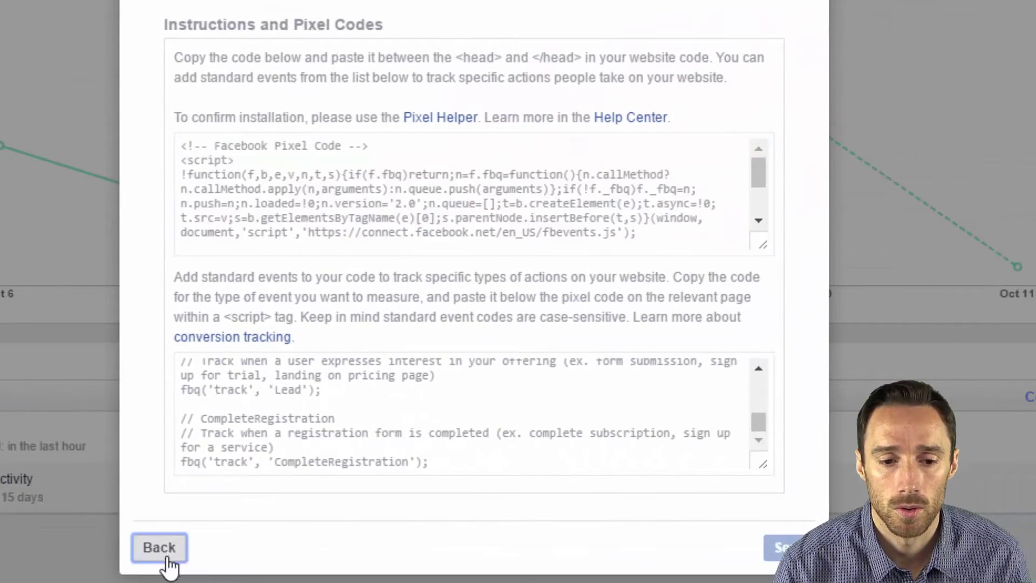
{"action": "left_click", "coordinate": [526, 524]}
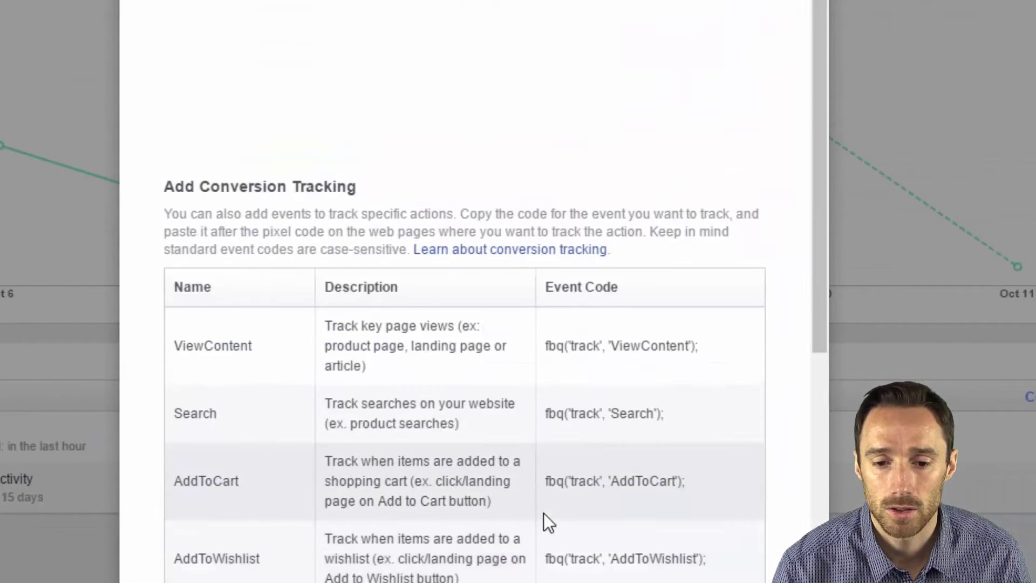
{"action": "scroll", "coordinate": [567, 518], "scroll_direction": "down", "scroll_amount": 8}
{"action": "triple_click", "coordinate": [598, 563]}
{"action": "key", "text": "ctrl+c"}
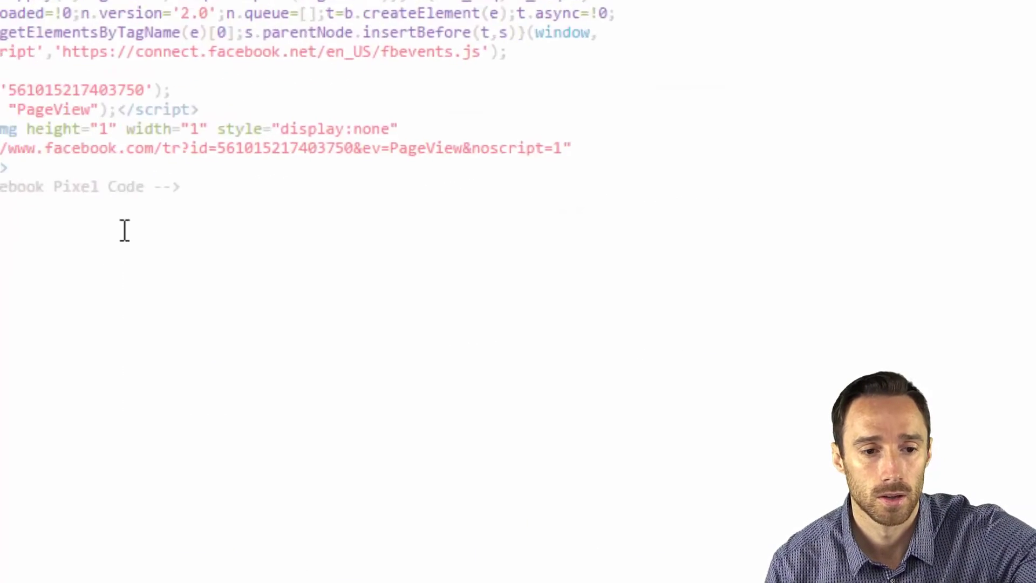
{"action": "left_click", "coordinate": [11, 243]}
{"action": "key", "text": "ctrl+v"}
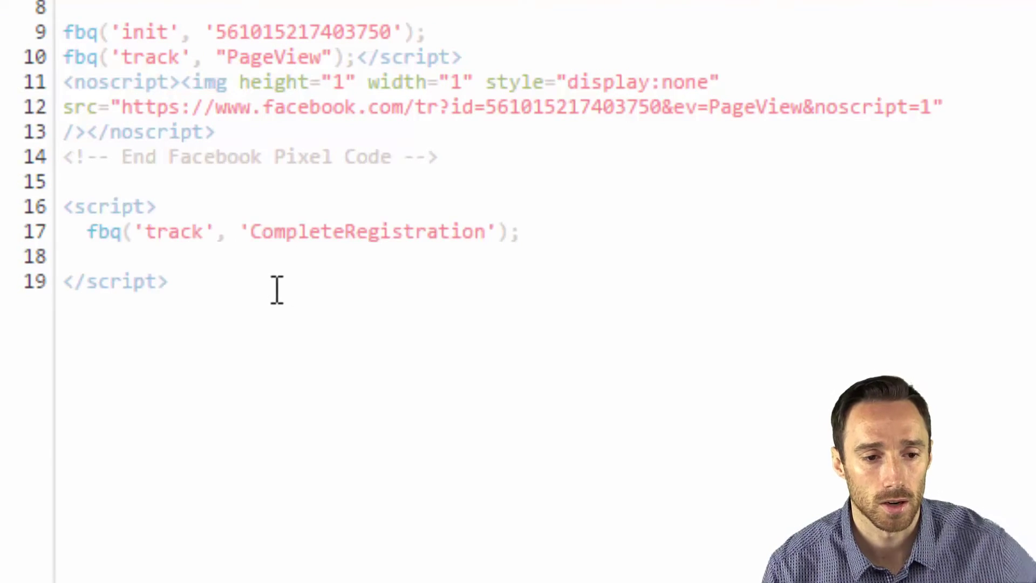
{"action": "key", "text": "BackSpace"}
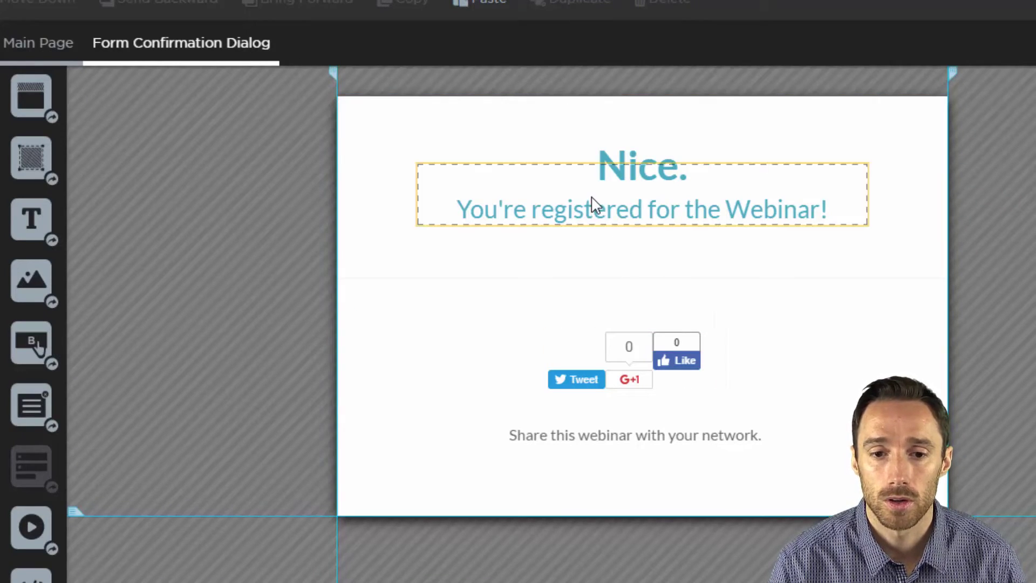
- Delete the social share buttons widget and the 'Share this webinar' text from the dialog
{"action": "left_click", "coordinate": [704, 389]}
{"action": "key", "text": "Delete"}
{"action": "left_click", "coordinate": [663, 444]}
{"action": "key", "text": "Delete"}
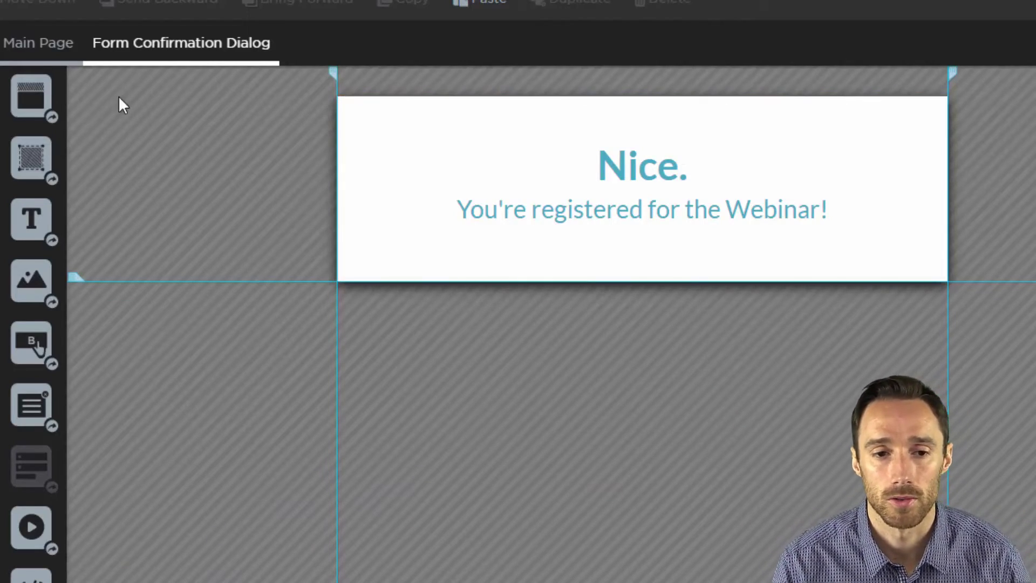
- Check that the Main Page's Javascripts list contains the FB Pixel Base script
{"action": "left_click", "coordinate": [39, 44]}
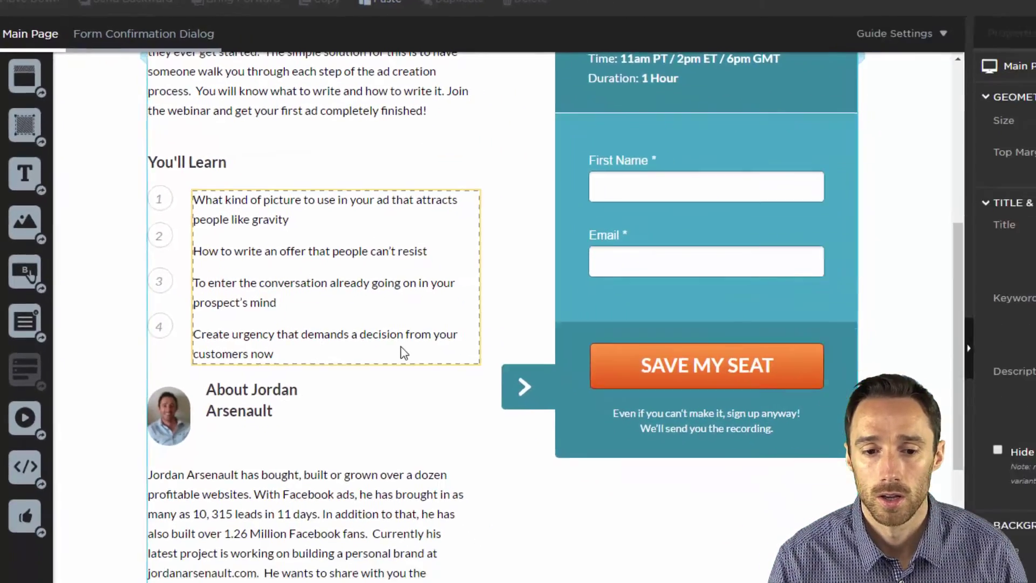
{"action": "scroll", "coordinate": [404, 352], "scroll_direction": "down", "scroll_amount": 5}
{"action": "scroll", "coordinate": [370, 386], "scroll_direction": "up", "scroll_amount": 10}
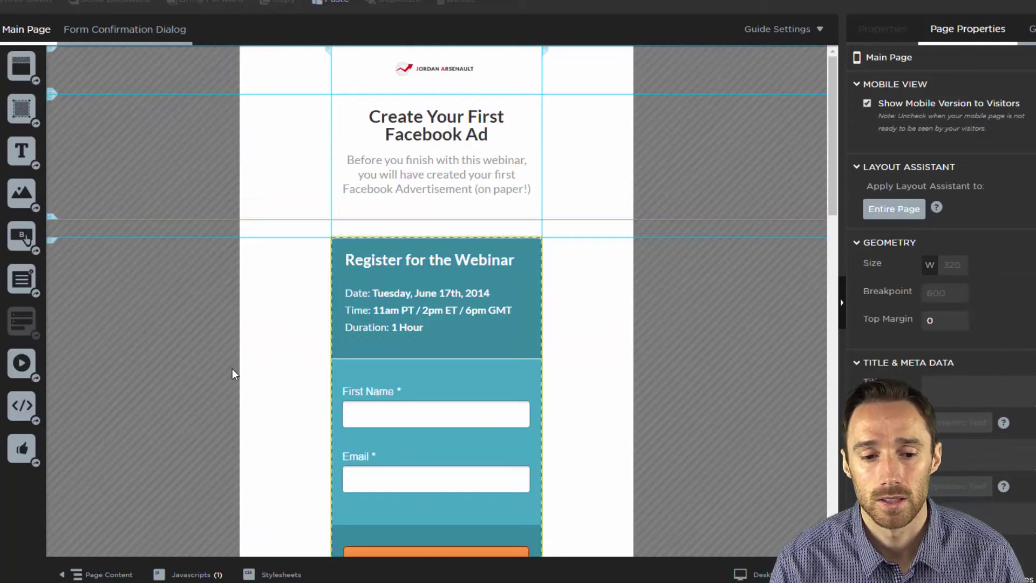
{"action": "scroll", "coordinate": [232, 368], "scroll_direction": "down", "scroll_amount": 5}
{"action": "left_click", "coordinate": [189, 576]}
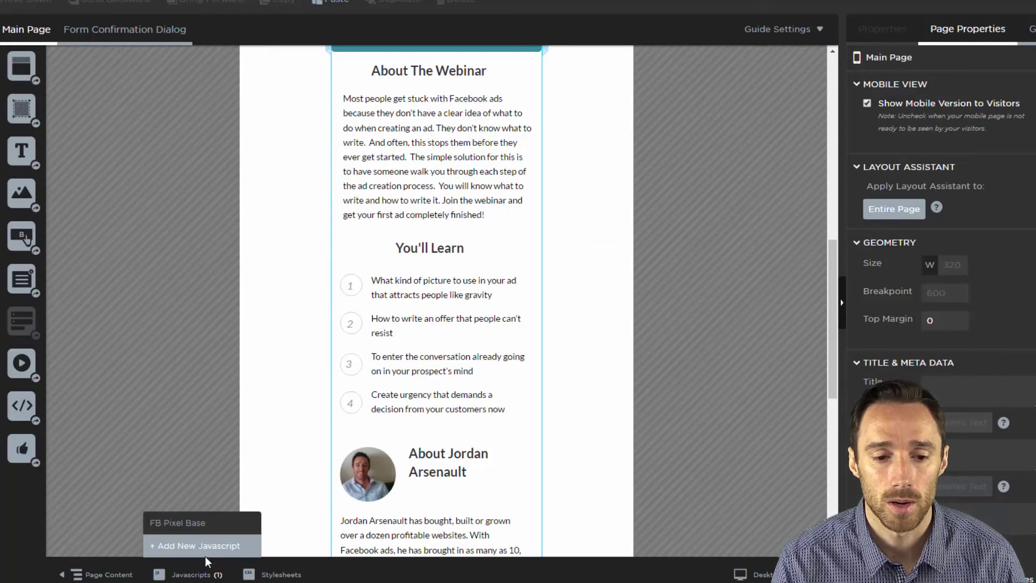
{"action": "left_click", "coordinate": [208, 524]}
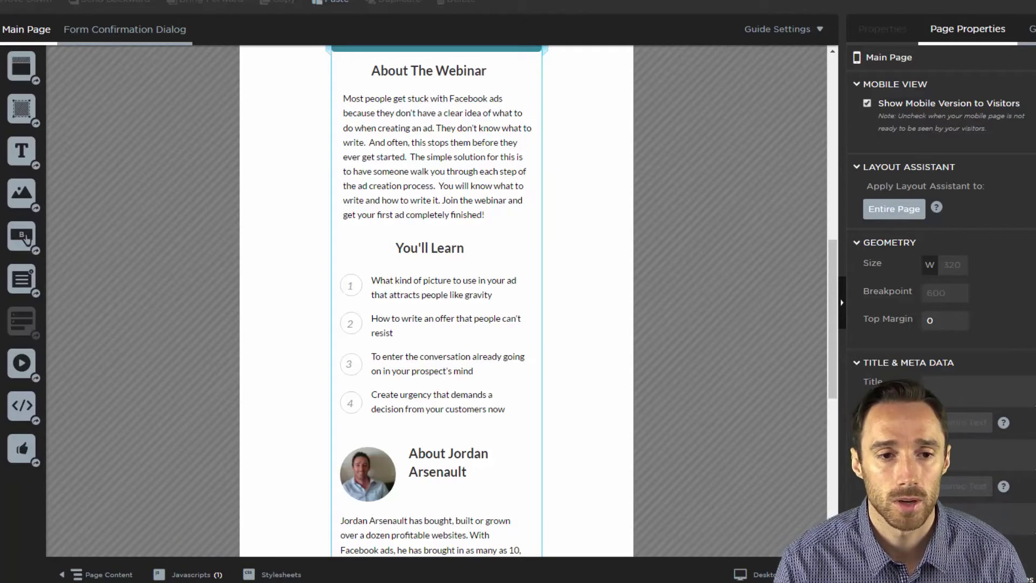
- Check the confirmation dialog's scripts, then switch the canvas to Desktop view
{"action": "left_click", "coordinate": [102, 29]}
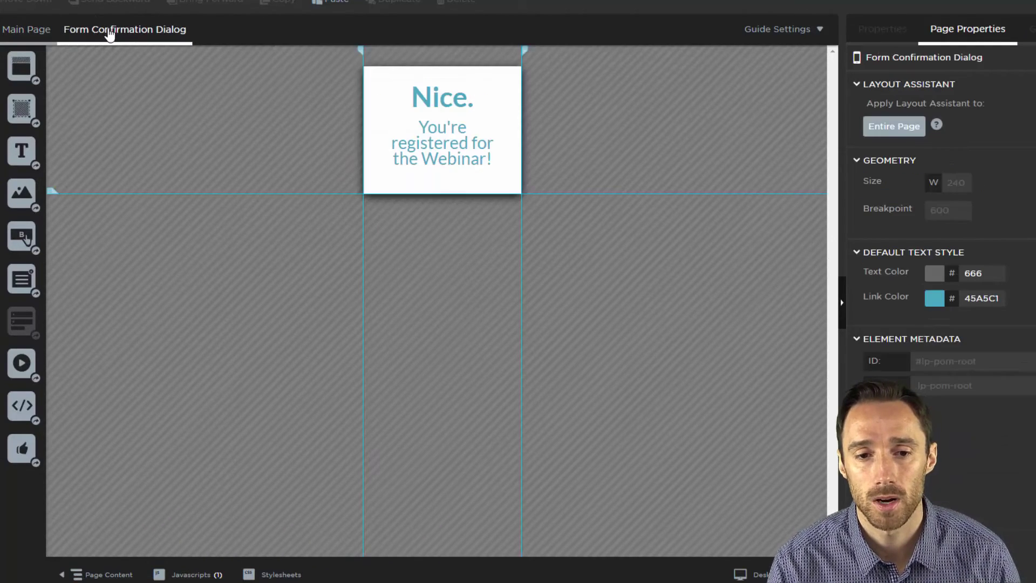
{"action": "left_click", "coordinate": [202, 578]}
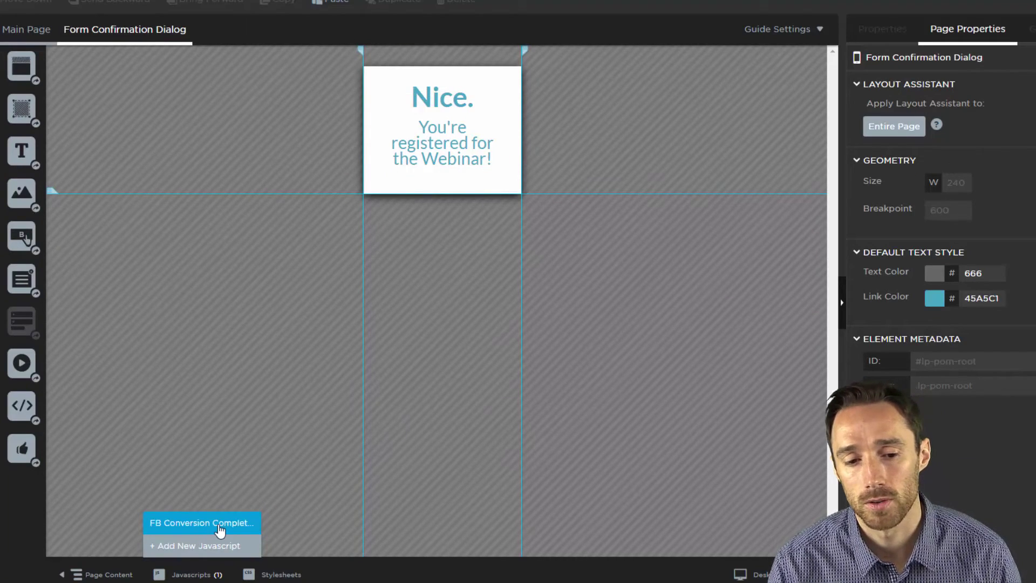
{"action": "left_click", "coordinate": [348, 503]}
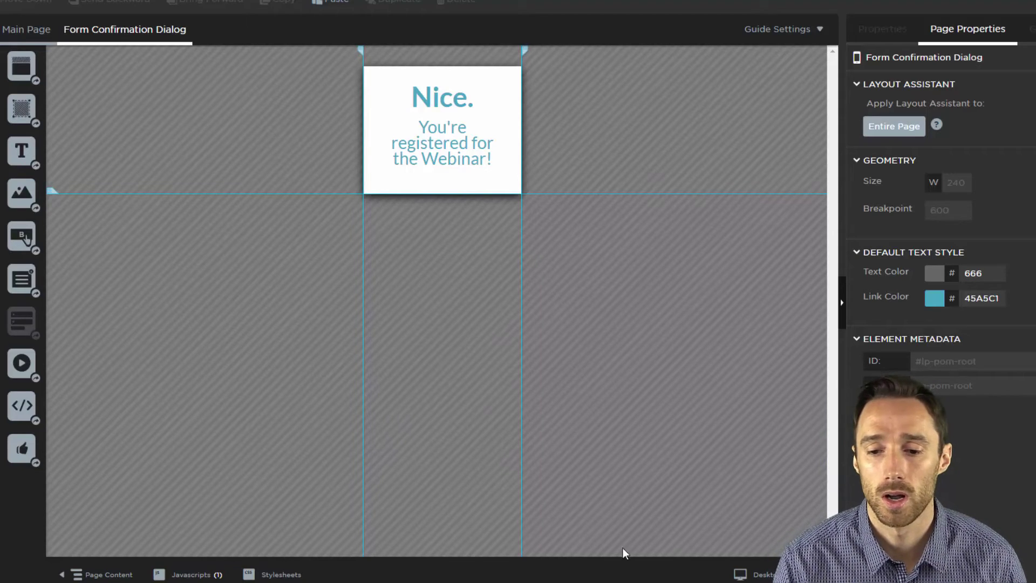
{"action": "left_click", "coordinate": [744, 576]}
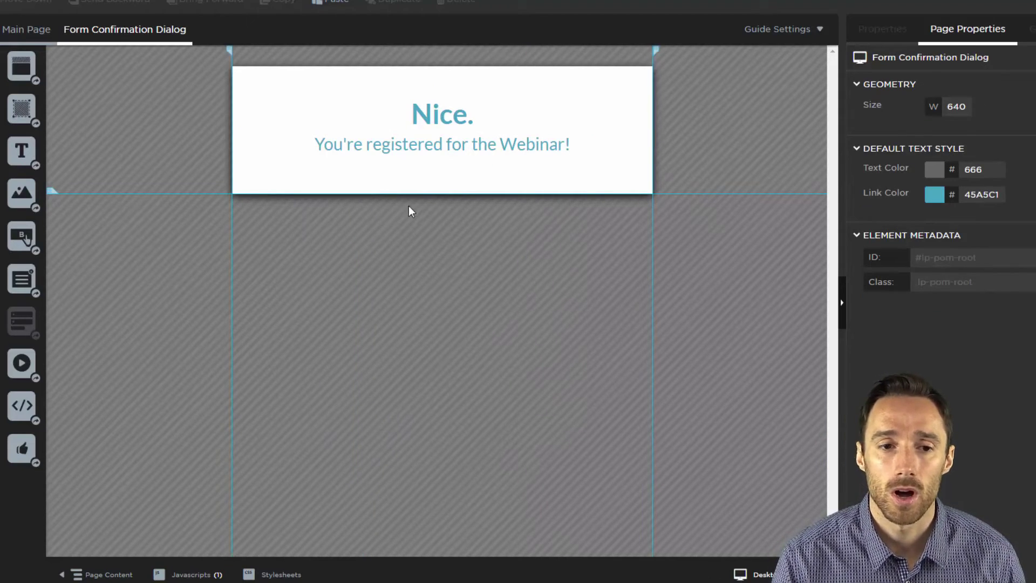
- Return to the Main Page, scroll to the registration form, and select the SAVE MY SEAT button
{"action": "left_click", "coordinate": [21, 34]}
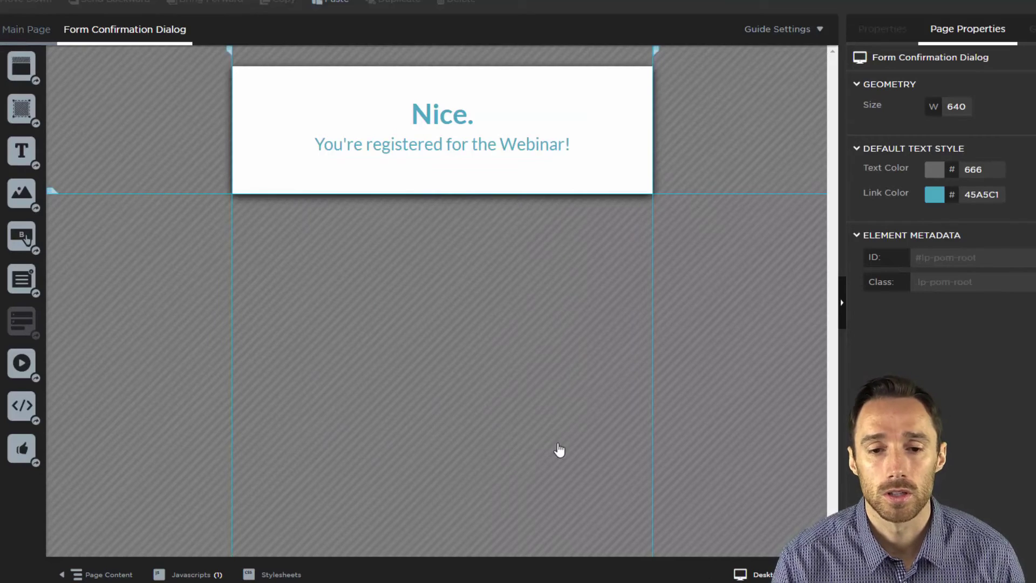
{"action": "scroll", "coordinate": [499, 385], "scroll_direction": "down", "scroll_amount": 2}
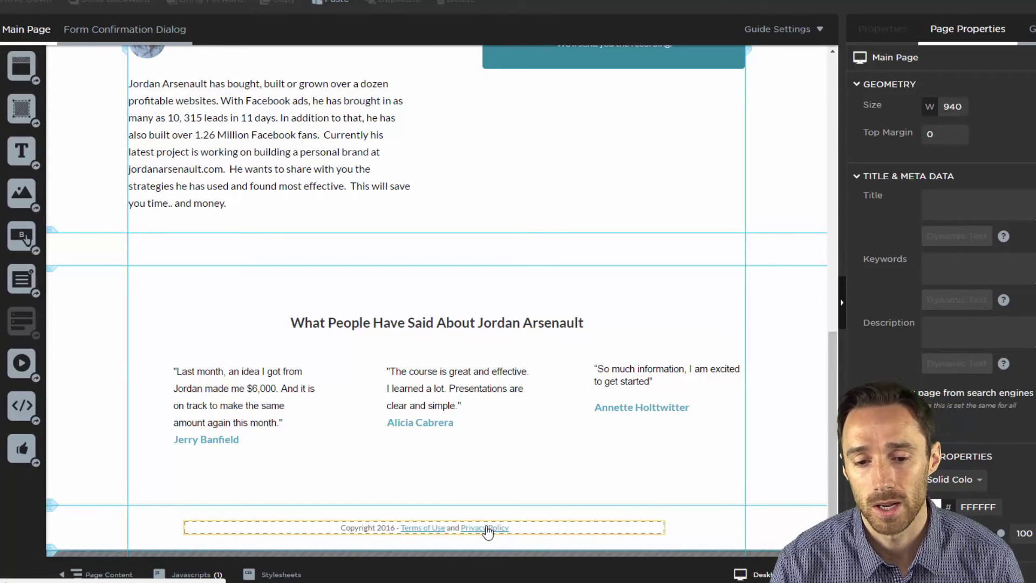
{"action": "scroll", "coordinate": [448, 479], "scroll_direction": "up", "scroll_amount": 5}
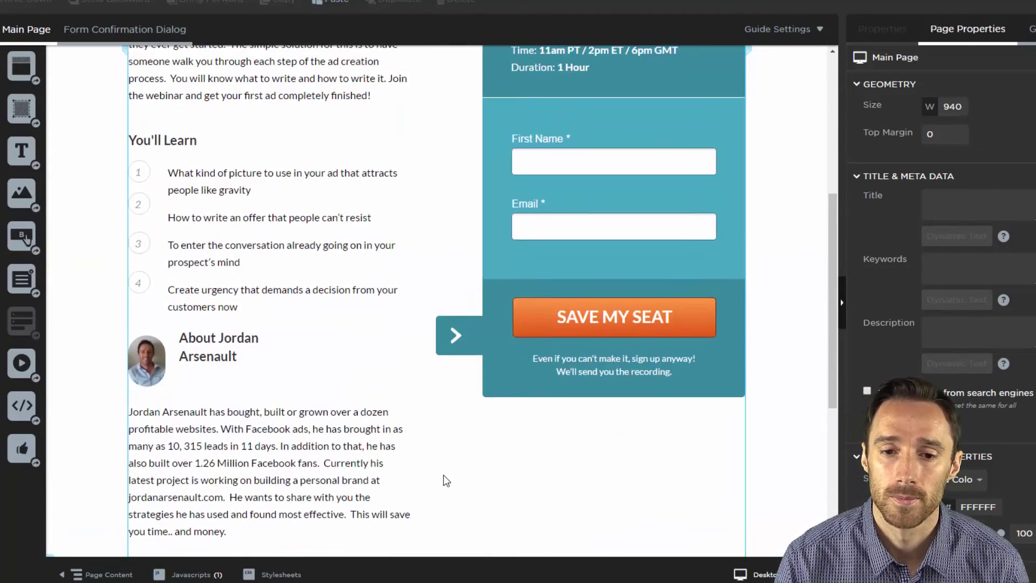
{"action": "scroll", "coordinate": [445, 481], "scroll_direction": "up", "scroll_amount": 5}
{"action": "scroll", "coordinate": [442, 475], "scroll_direction": "down", "scroll_amount": 3}
{"action": "left_click", "coordinate": [676, 437]}
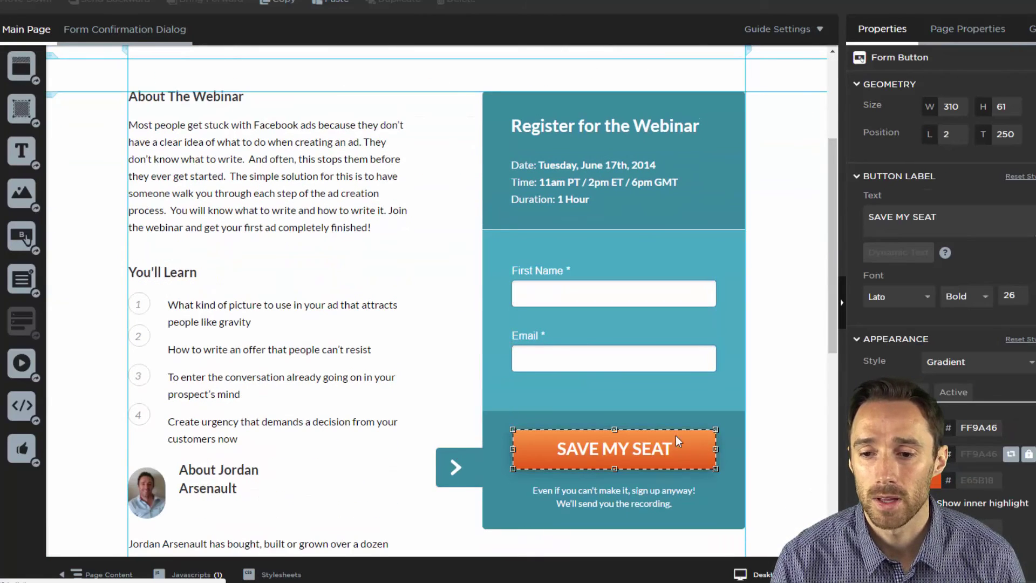
{"action": "scroll", "coordinate": [891, 348], "scroll_direction": "down", "scroll_amount": 3}
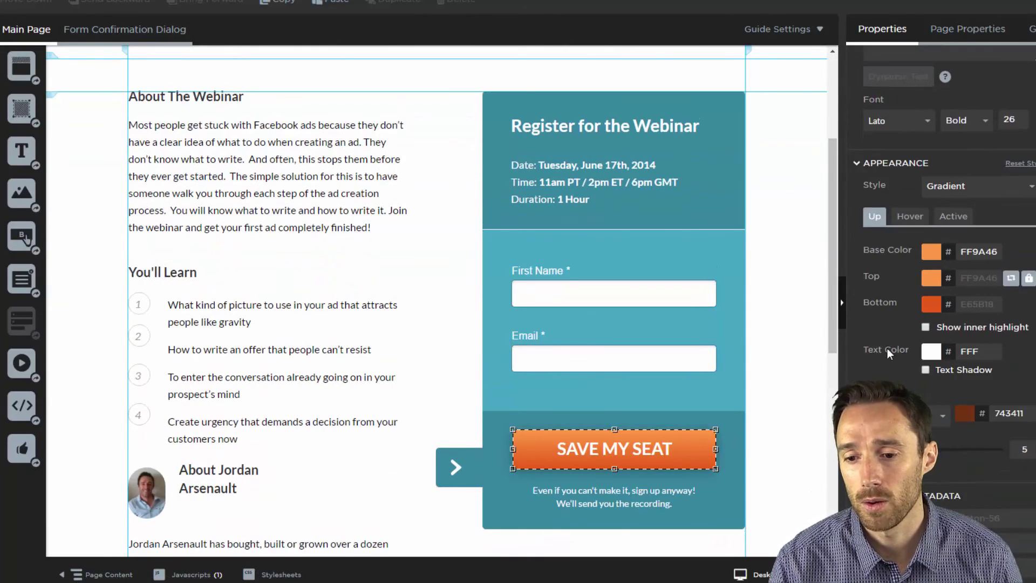
{"action": "scroll", "coordinate": [887, 348], "scroll_direction": "up", "scroll_amount": 3}
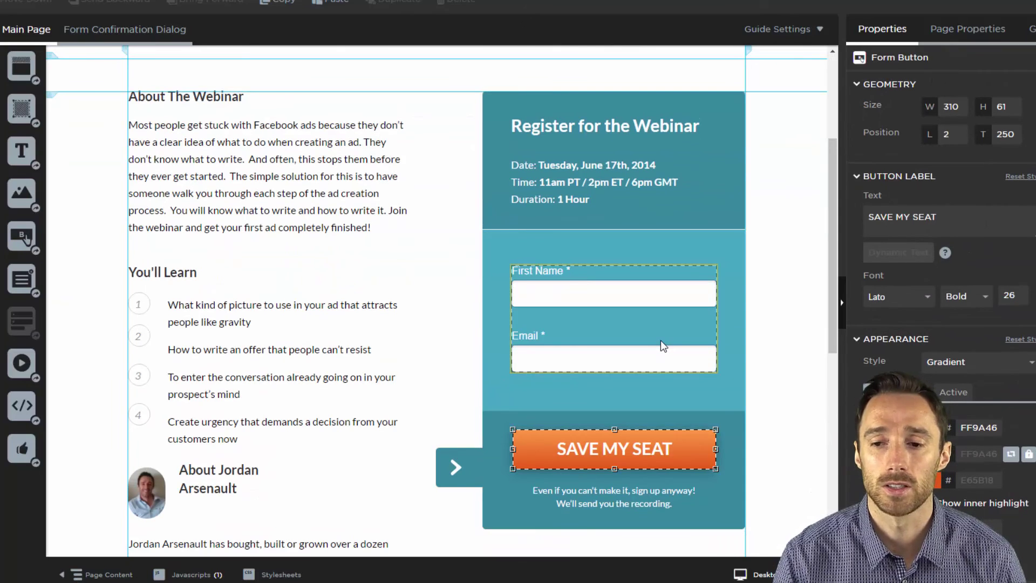